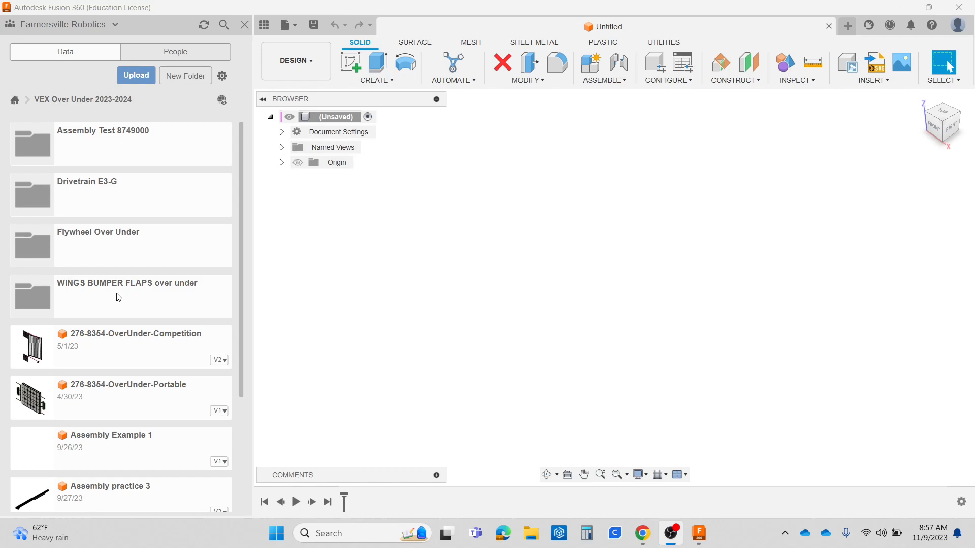
Open the WINGS BUMPER FLAPS over under project folder and start a sketch on the front (XZ) origin plane
{"action": "left_click", "coordinate": [117, 297]}
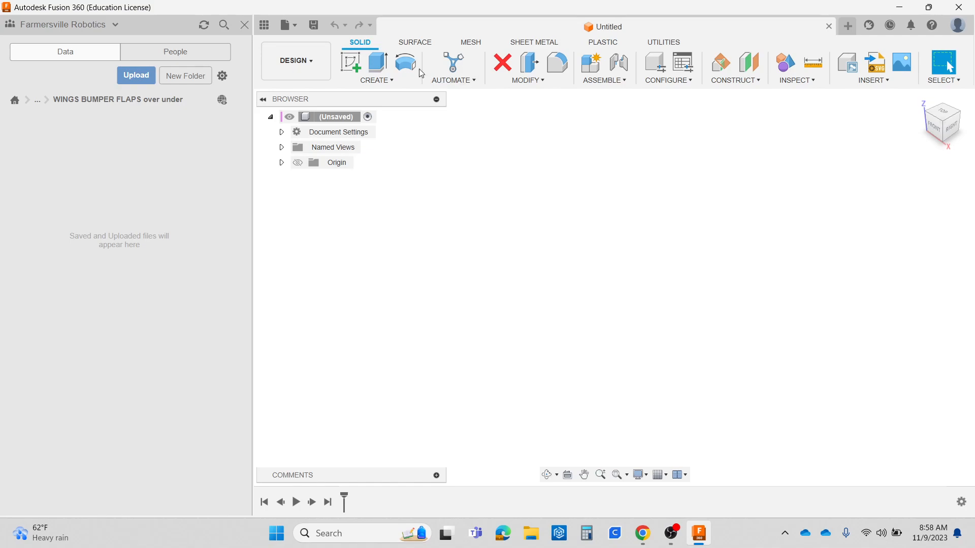
{"action": "left_click", "coordinate": [354, 64]}
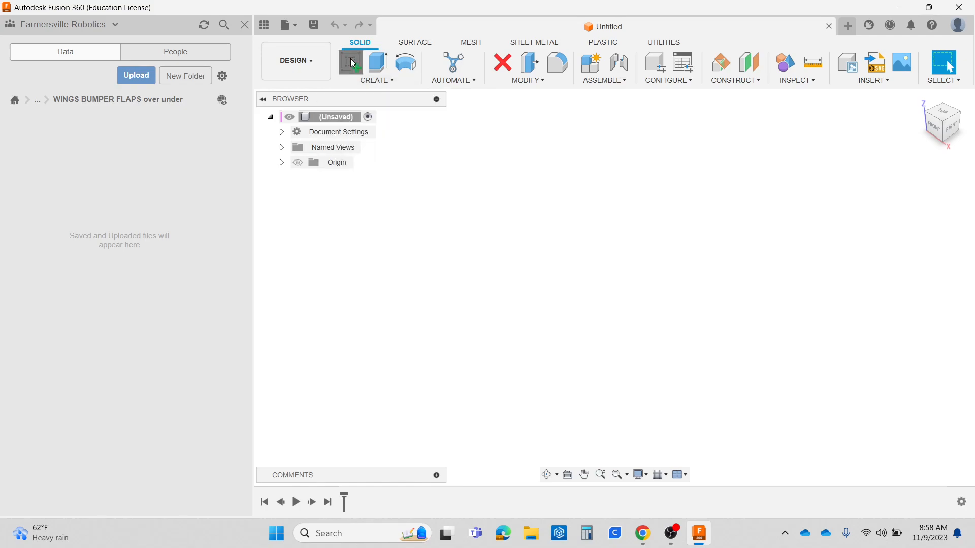
{"action": "left_click", "coordinate": [648, 273]}
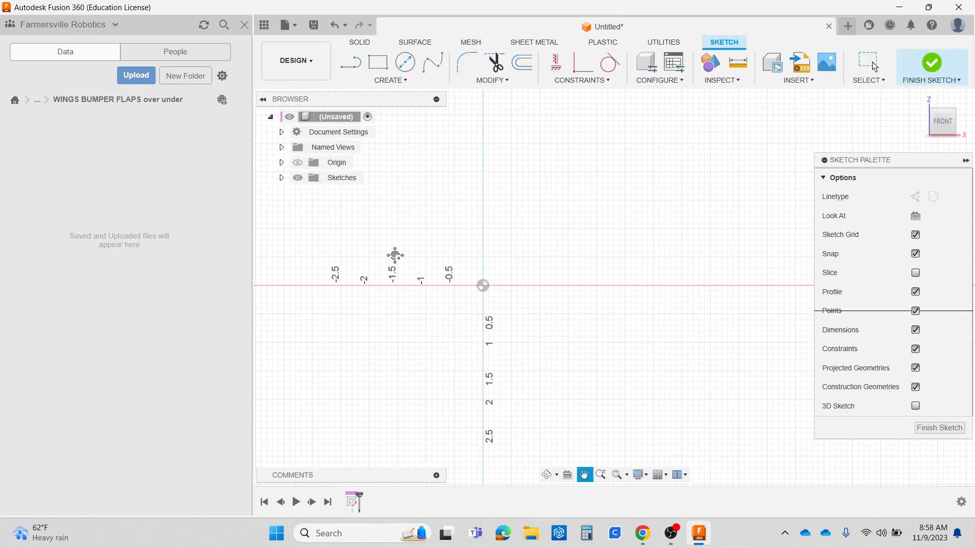
Sketch a two-point rectangle starting at the origin, 8 in wide and 2.5 in high
{"action": "left_click", "coordinate": [376, 62]}
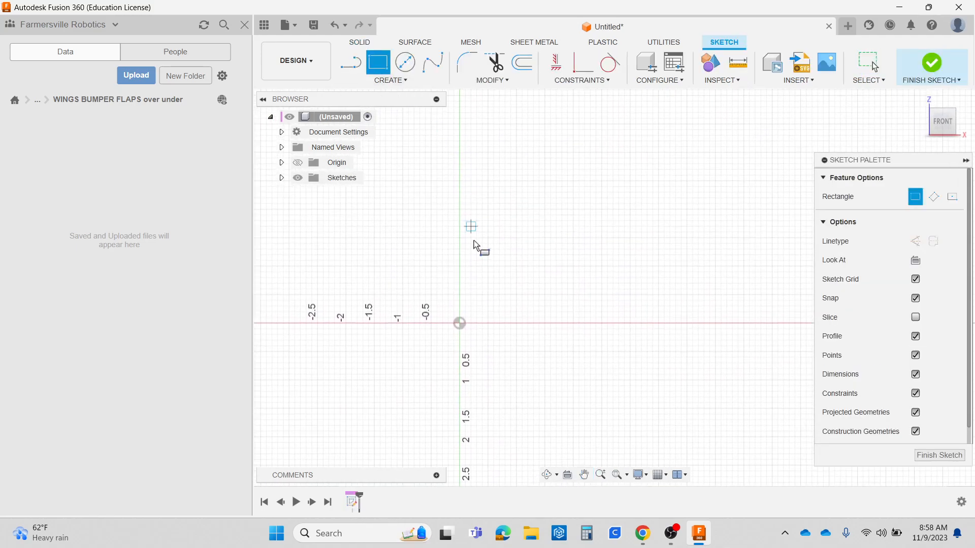
{"action": "left_click", "coordinate": [460, 324]}
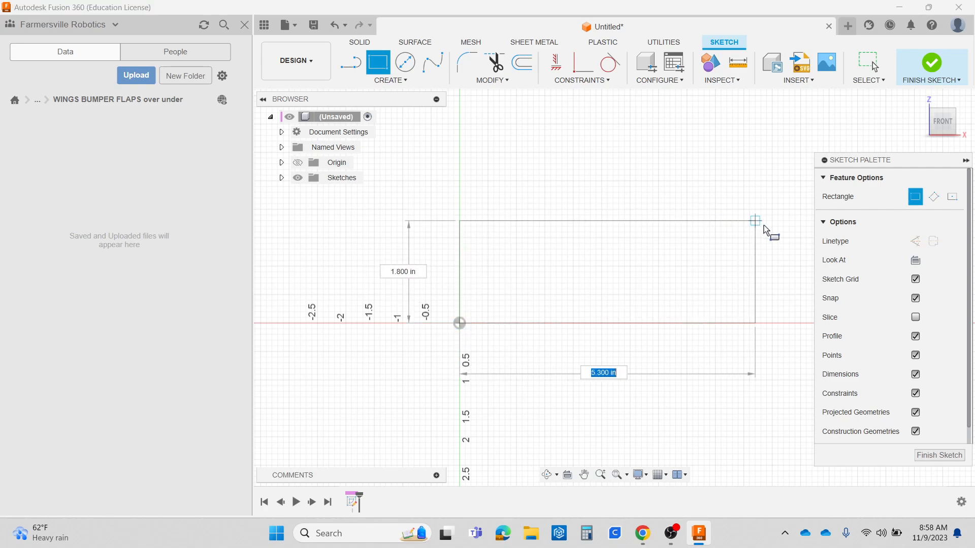
{"action": "type", "text": "8"}
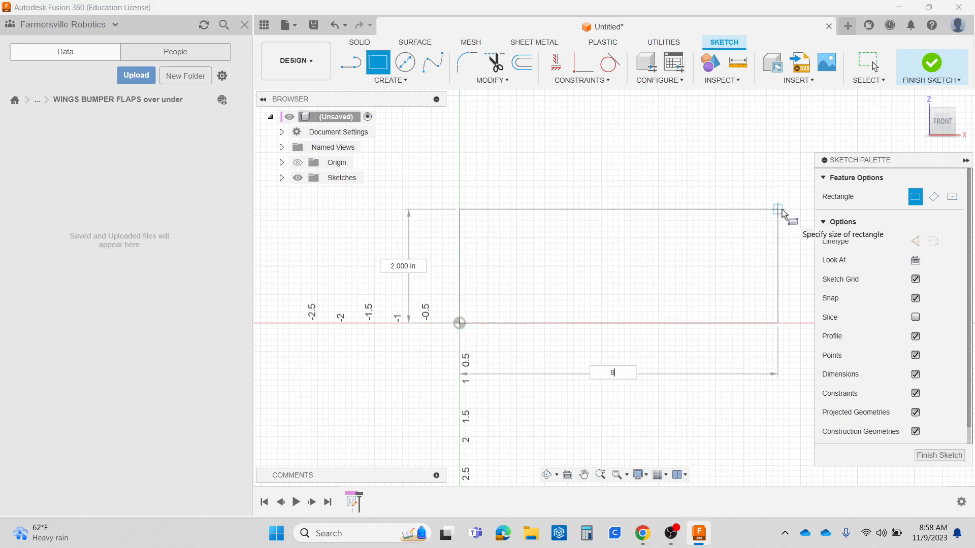
{"action": "key", "text": "Tab"}
{"action": "type", "text": "2.5"}
{"action": "key", "text": "Return"}
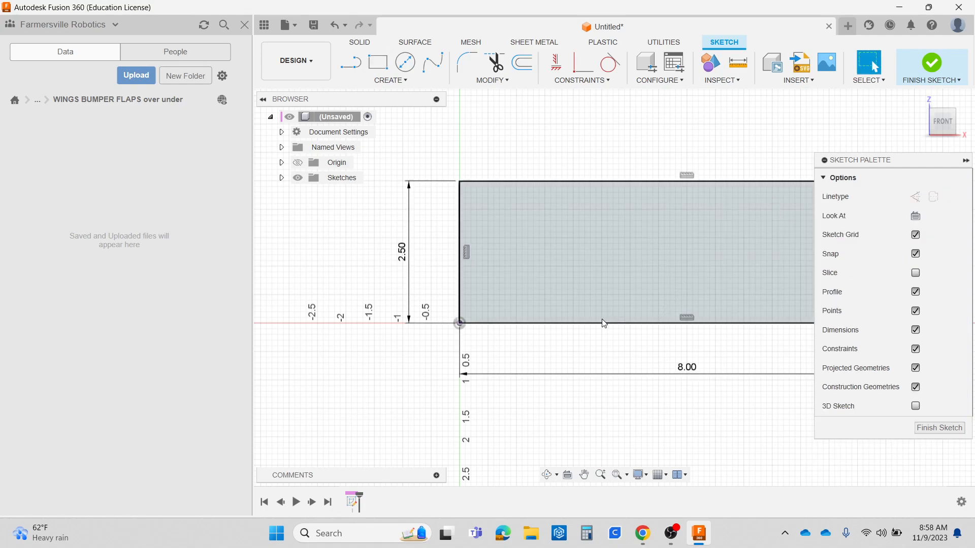
Place a sketch point inside the rectangle near its corner at the origin, about 0.5 in across and 0.4 in up
{"action": "left_click", "coordinate": [390, 81]}
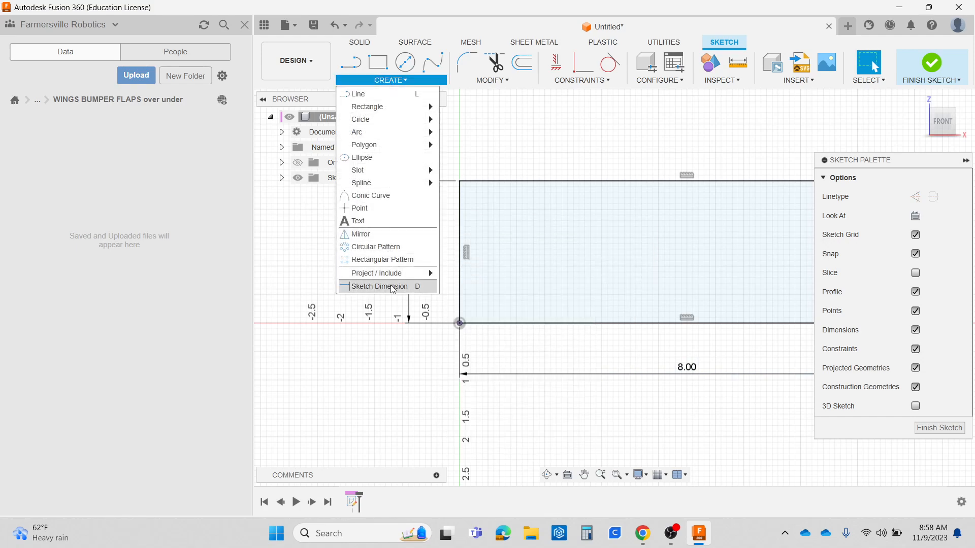
{"action": "mouse_move", "coordinate": [386, 273]}
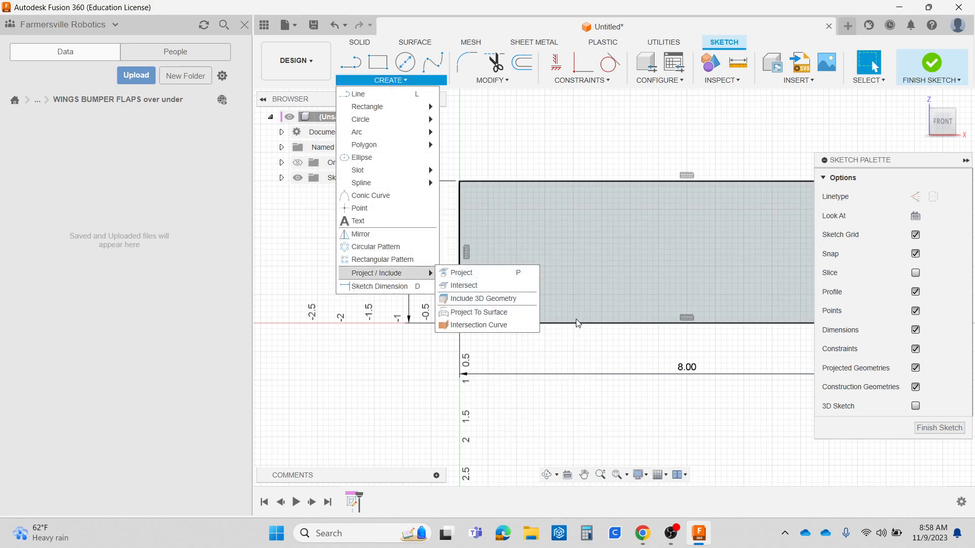
{"action": "left_click", "coordinate": [359, 208]}
{"action": "left_click", "coordinate": [487, 299]}
{"action": "scroll", "coordinate": [541, 314], "scroll_direction": "up", "scroll_amount": 1}
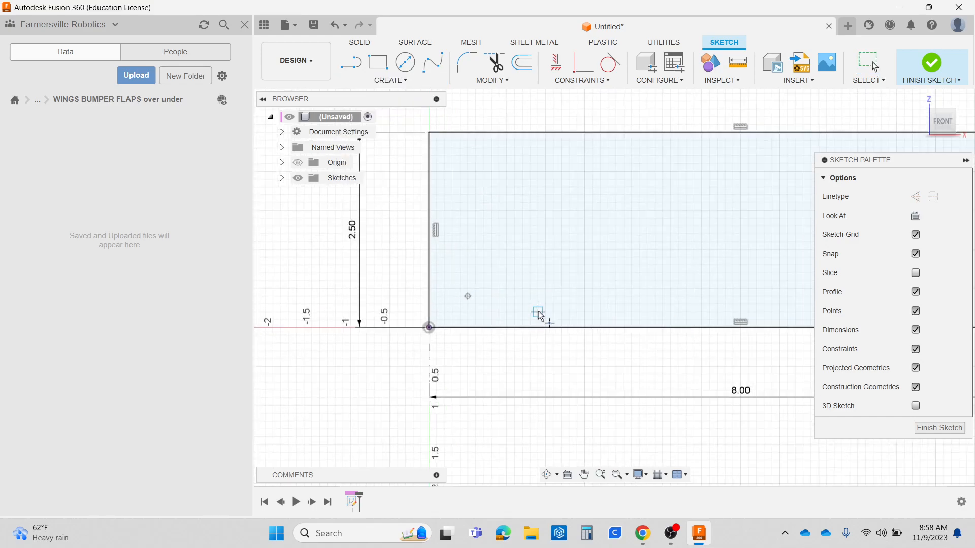
{"action": "scroll", "coordinate": [539, 315], "scroll_direction": "up", "scroll_amount": 1}
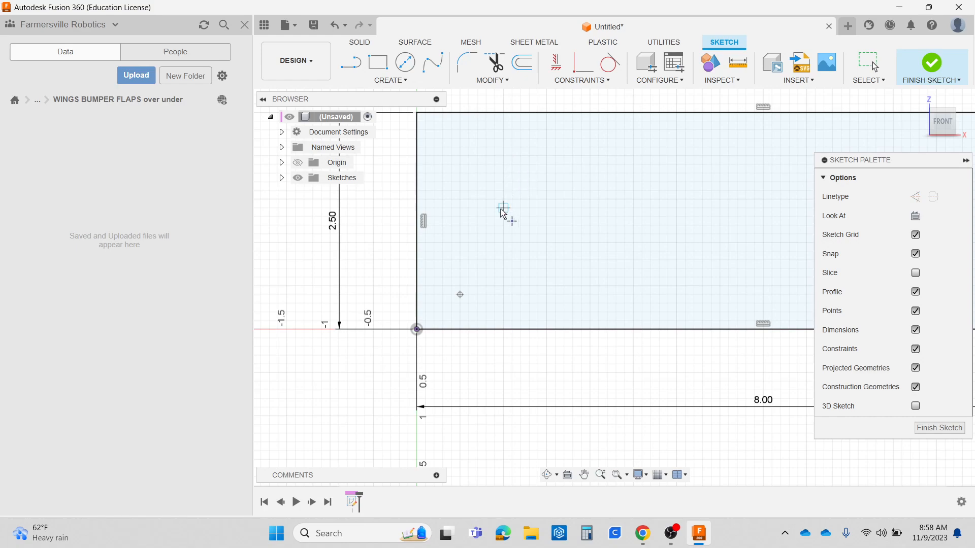
Dimension the sketch point 0.25 in above the rectangle's bottom edge
{"action": "key", "text": "d"}
{"action": "left_click", "coordinate": [460, 294]}
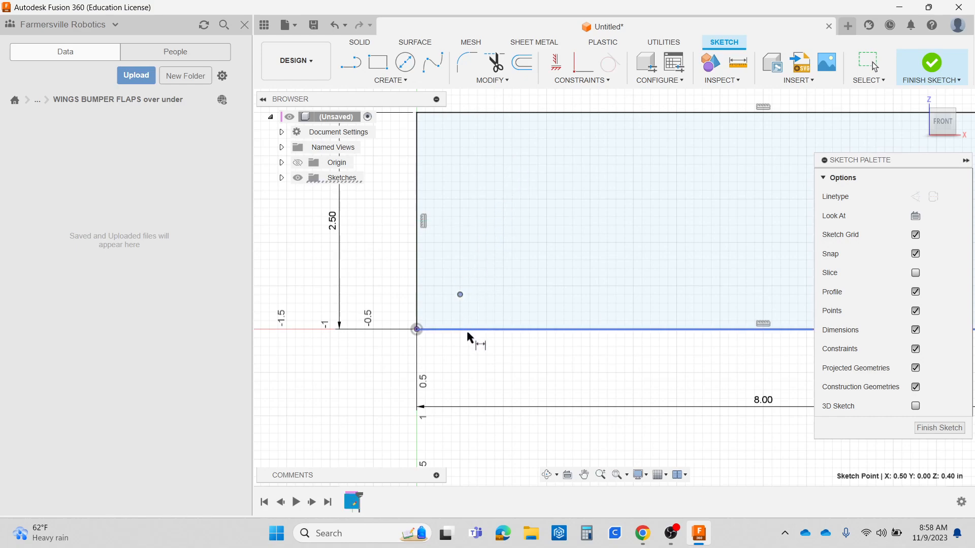
{"action": "left_click", "coordinate": [467, 331]}
{"action": "left_click", "coordinate": [291, 316]}
{"action": "key", "text": "BackSpace"}
{"action": "key", "text": "Return"}
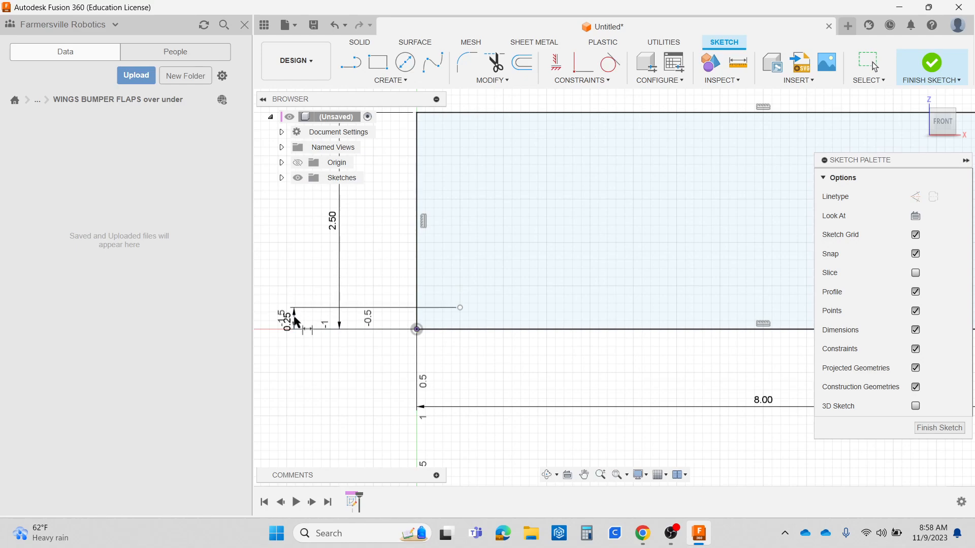
Dimension the sketch point 0.25 in from the rectangle's left edge
{"action": "left_click", "coordinate": [459, 307]}
{"action": "left_click", "coordinate": [417, 304]}
{"action": "left_click", "coordinate": [444, 377]}
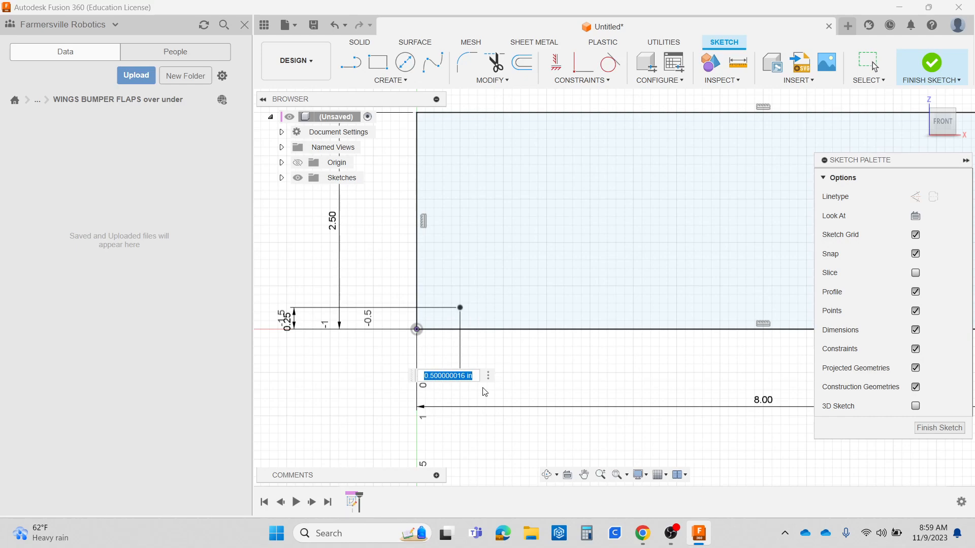
{"action": "type", "text": ".25"}
{"action": "key", "text": "Return"}
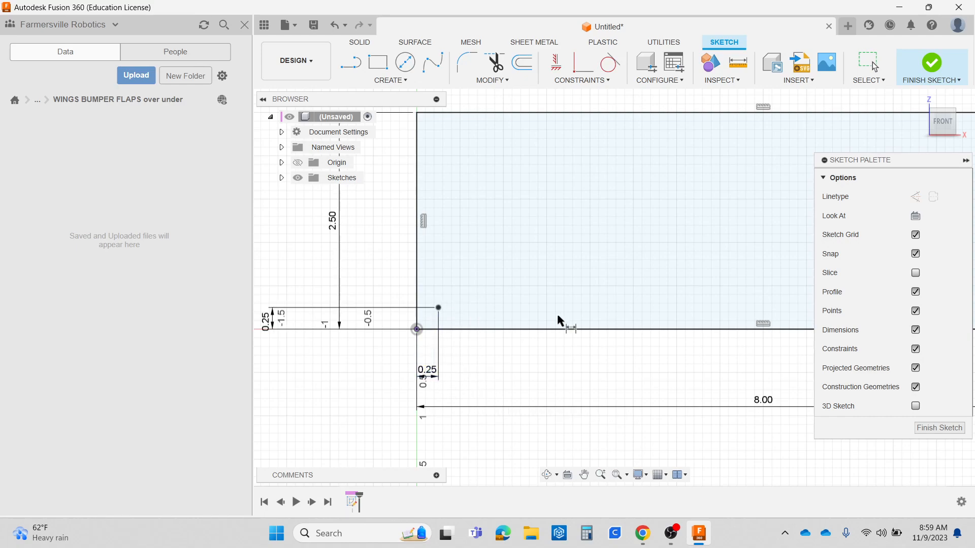
Sketch a center rectangle on the dimensioned point, 0.182 in wide and 0.182 in high, for the square hole
{"action": "left_click", "coordinate": [388, 80]}
{"action": "left_click", "coordinate": [378, 61]}
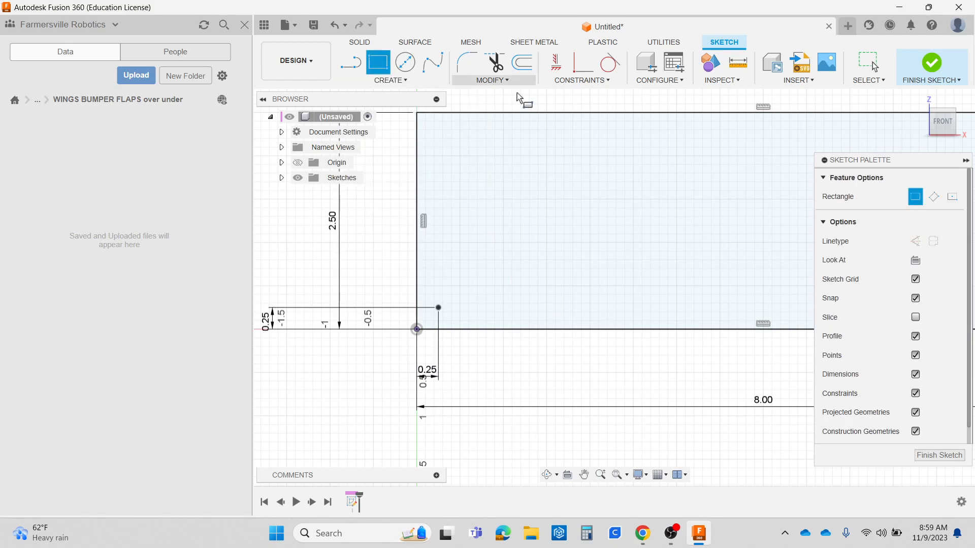
{"action": "left_click", "coordinate": [951, 197]}
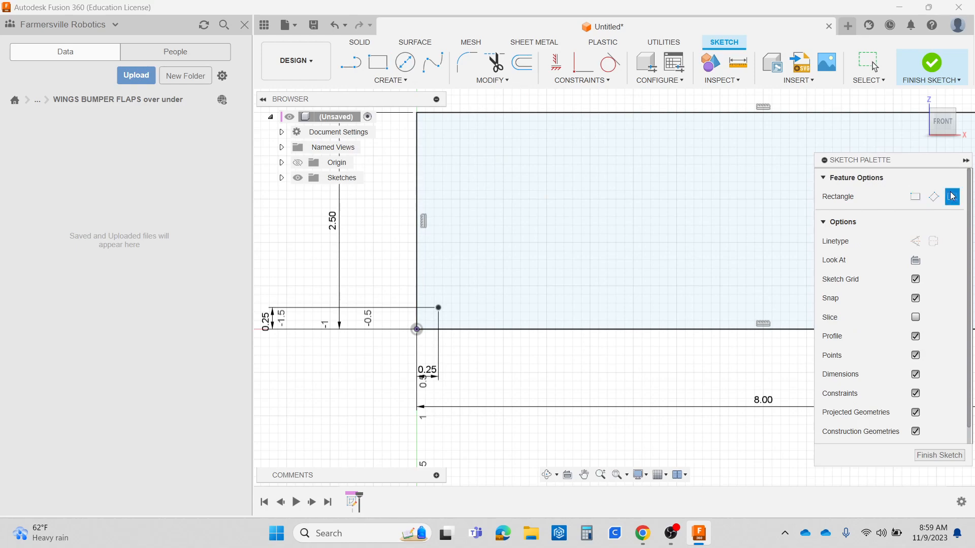
{"action": "left_click", "coordinate": [439, 308]}
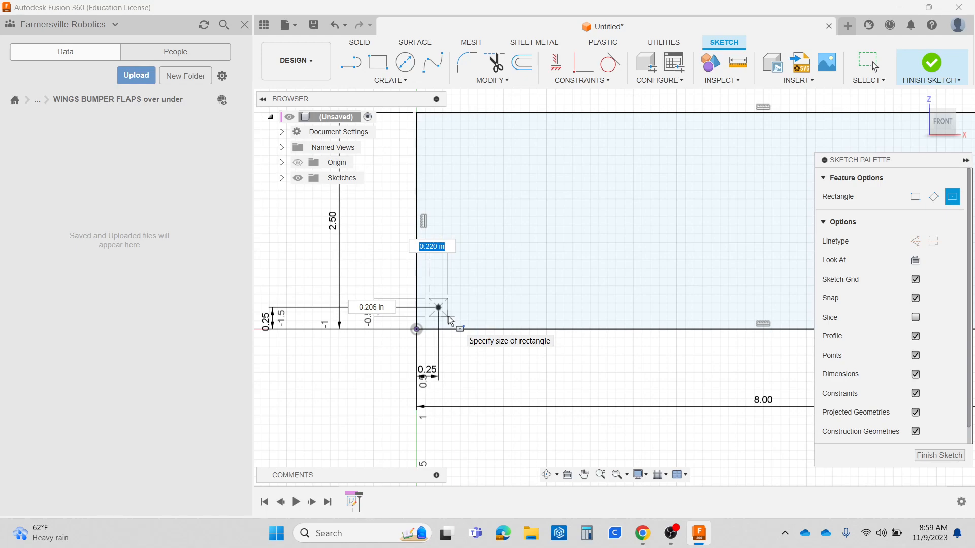
{"action": "key", "text": "BackSpace"}
{"action": "type", "text": ".182"}
{"action": "key", "text": "Tab"}
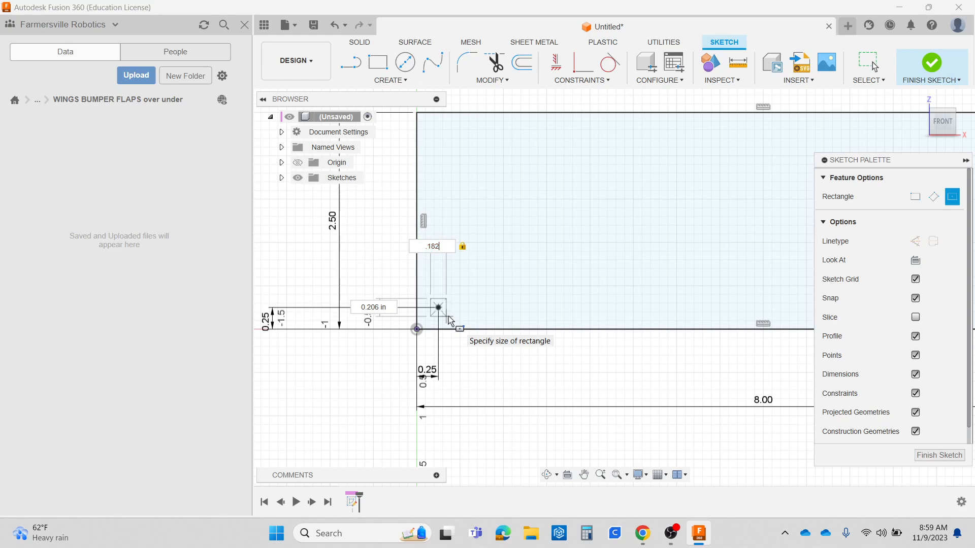
{"action": "key", "text": "Tab"}
{"action": "key", "text": "BackSpace"}
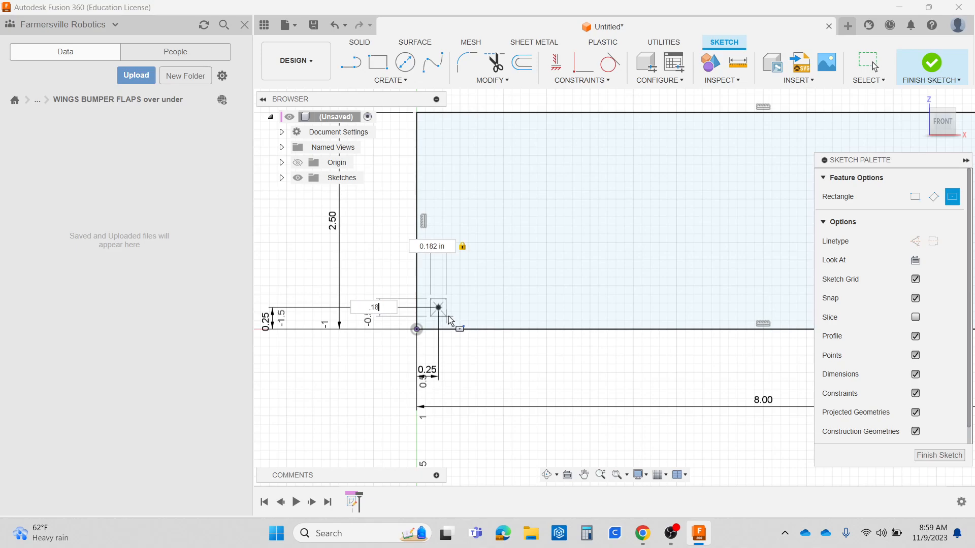
{"action": "key", "text": "Tab"}
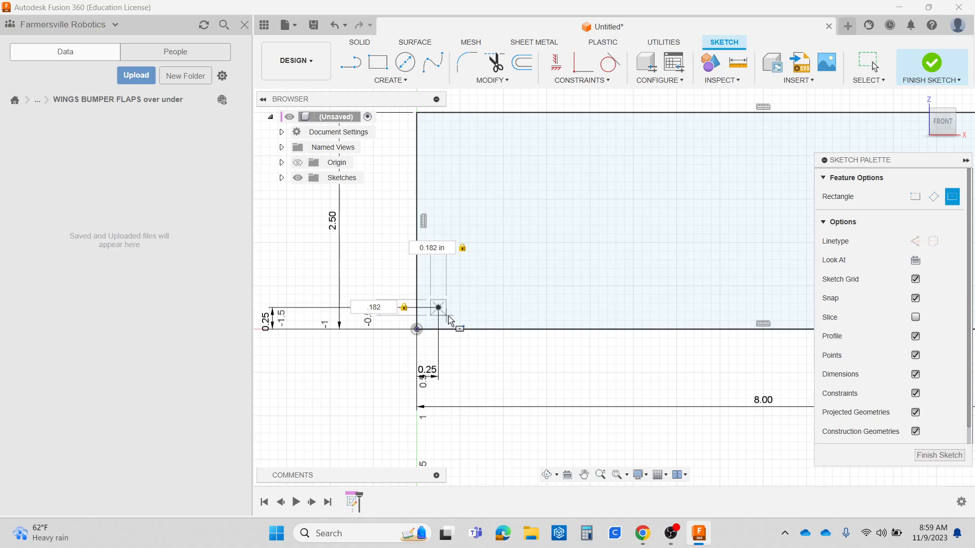
{"action": "key", "text": "Return"}
{"action": "scroll", "coordinate": [442, 311], "scroll_direction": "up", "scroll_amount": 5}
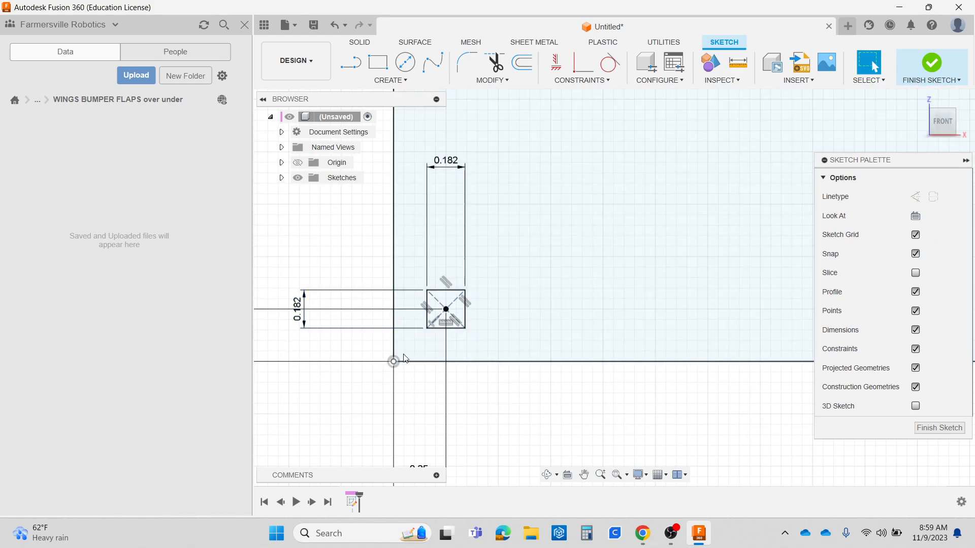
{"action": "scroll", "coordinate": [432, 399], "scroll_direction": "down", "scroll_amount": 1}
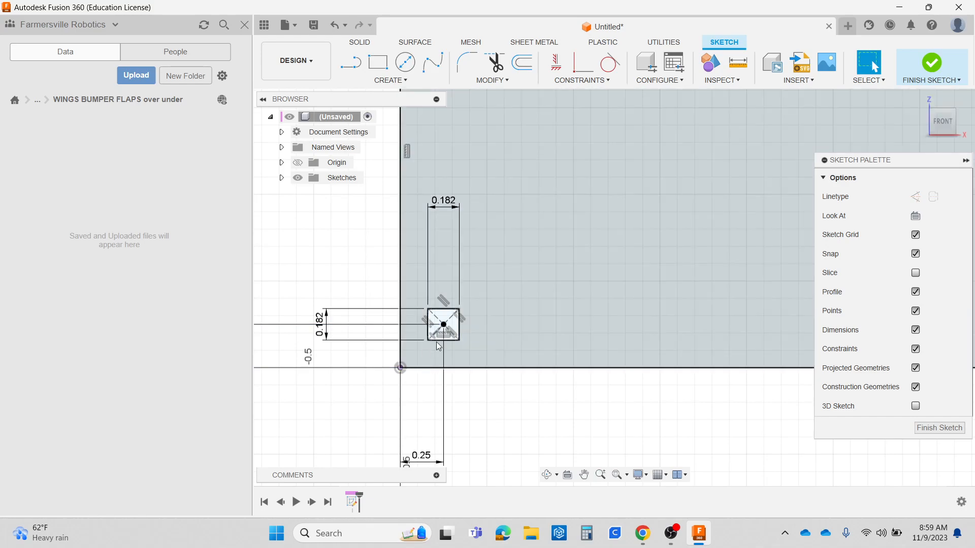
{"action": "scroll", "coordinate": [455, 322], "scroll_direction": "up", "scroll_amount": 2}
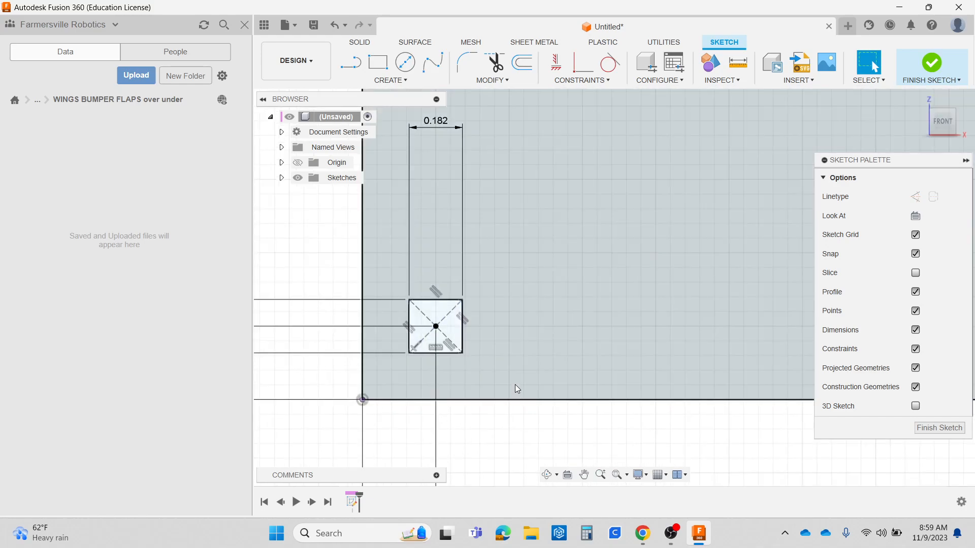
{"action": "scroll", "coordinate": [471, 376], "scroll_direction": "down", "scroll_amount": 3}
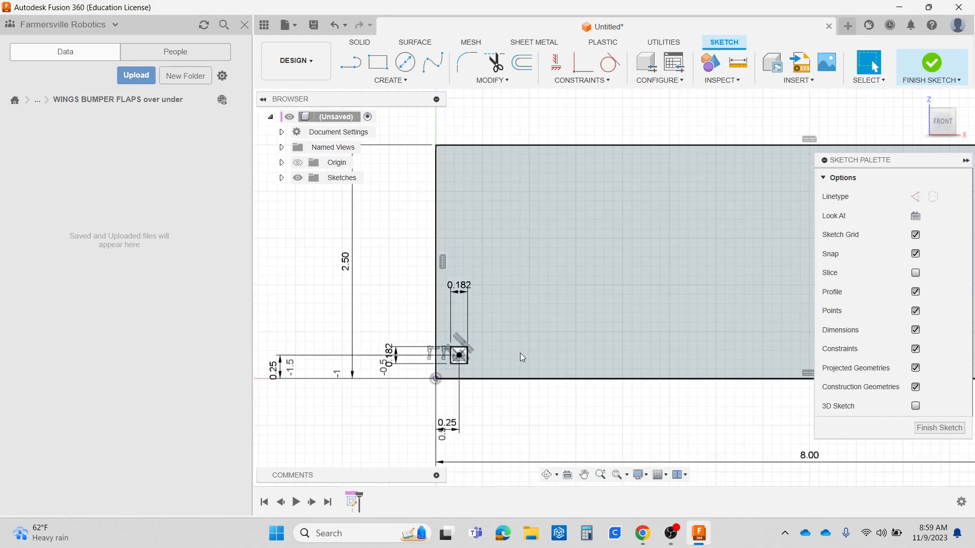
Extrude the large rectangle profile, leaving out the small square, by 0.06 in as a new body
{"action": "middle_click_drag", "start_coordinate": [592, 317], "coordinate": [594, 296], "text": "shift"}
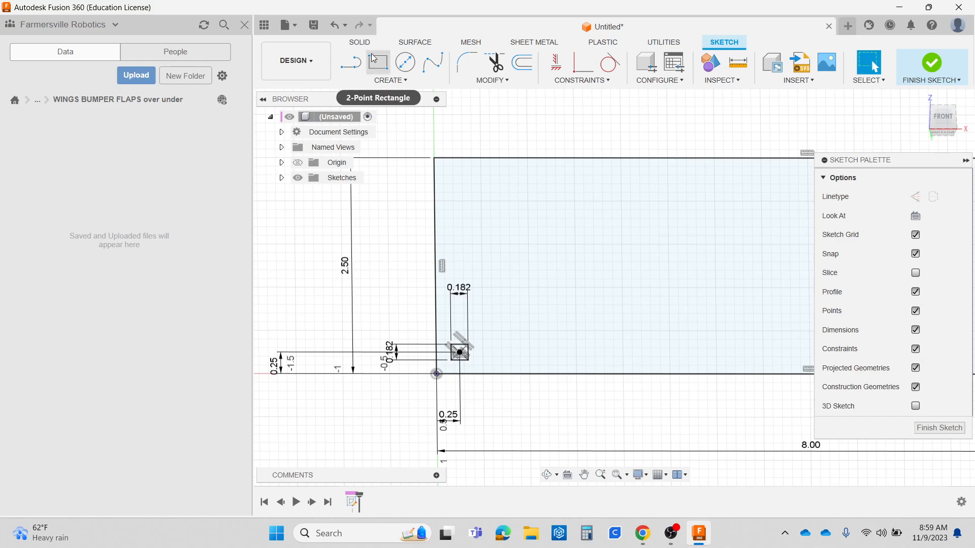
{"action": "left_click", "coordinate": [357, 43]}
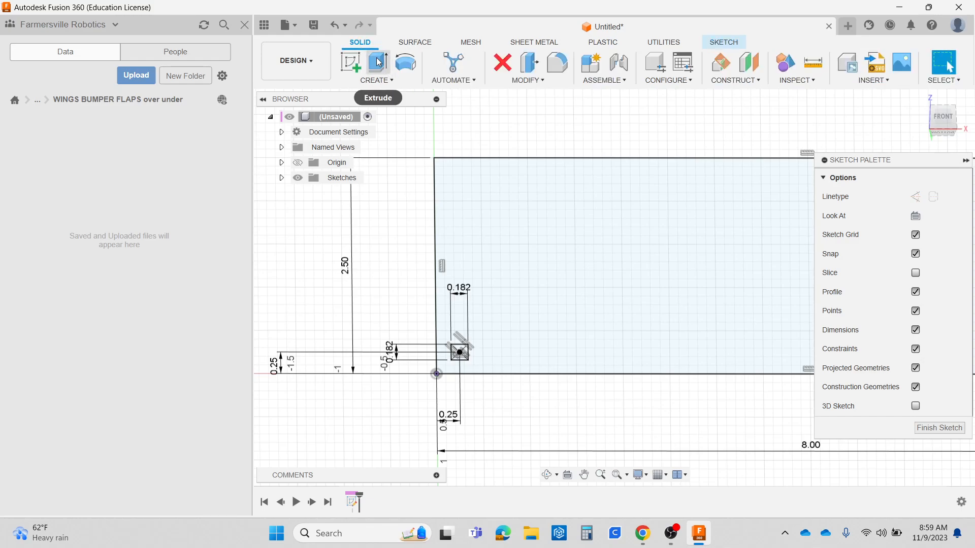
{"action": "key", "text": "e"}
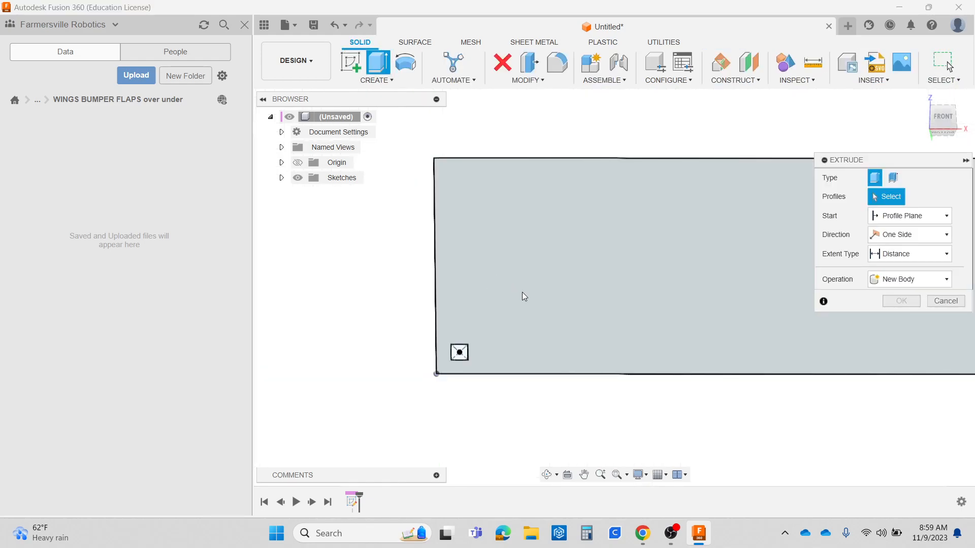
{"action": "left_click", "coordinate": [535, 317]}
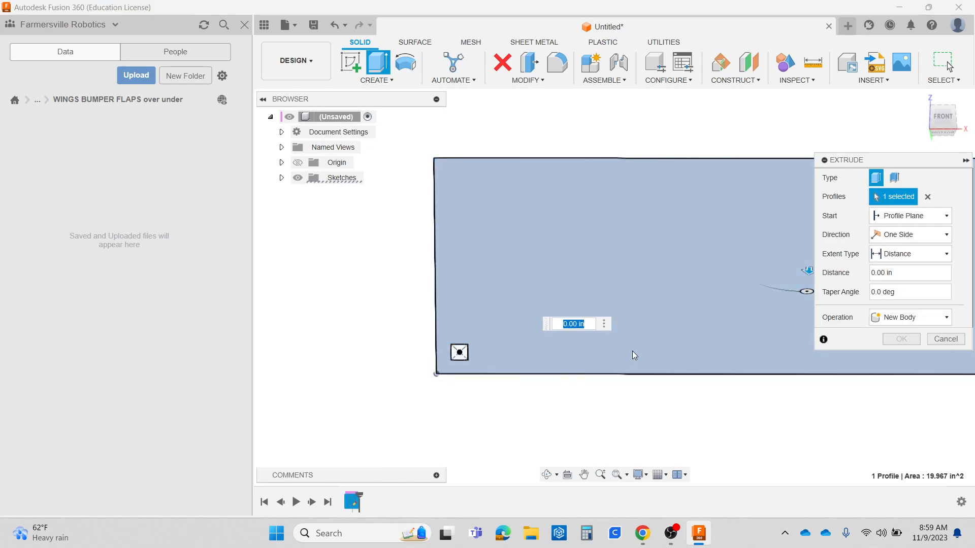
{"action": "key", "text": "BackSpace"}
{"action": "type", "text": ".06"}
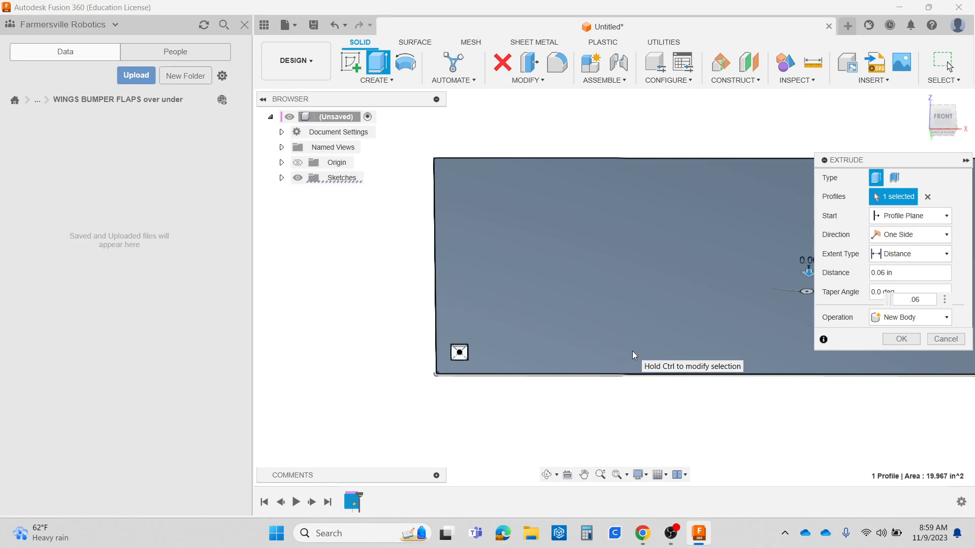
{"action": "middle_click_drag", "start_coordinate": [632, 351], "coordinate": [633, 333], "text": "shift"}
{"action": "middle_click_drag", "start_coordinate": [607, 432], "coordinate": [598, 372], "text": "shift"}
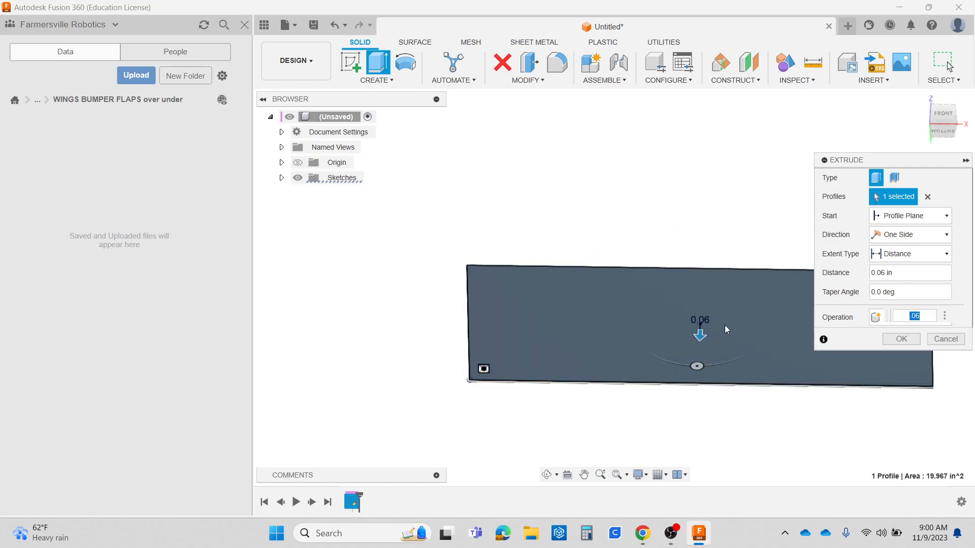
{"action": "left_click", "coordinate": [900, 340]}
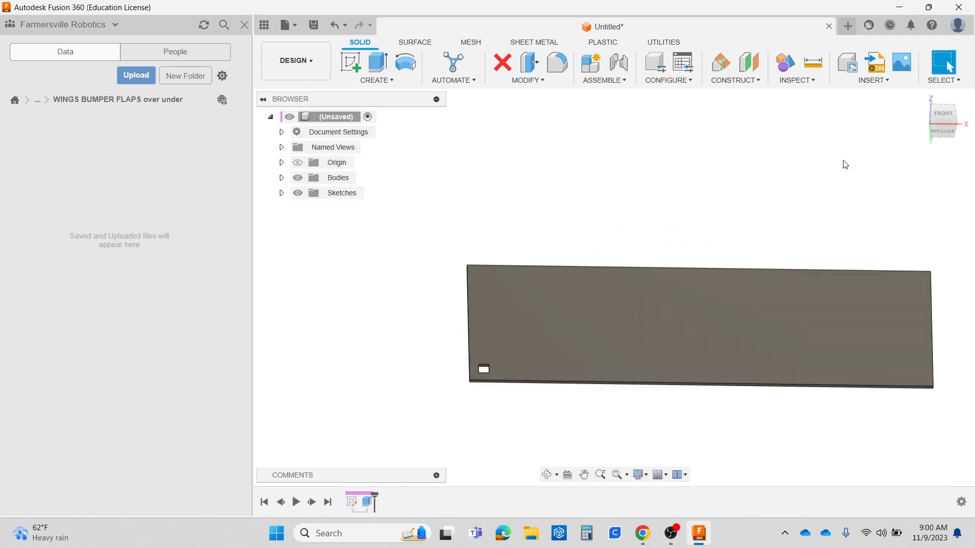
Show and hide the origin planes, and expand the Bodies and Sketches folders to see their contents
{"action": "left_click", "coordinate": [297, 163]}
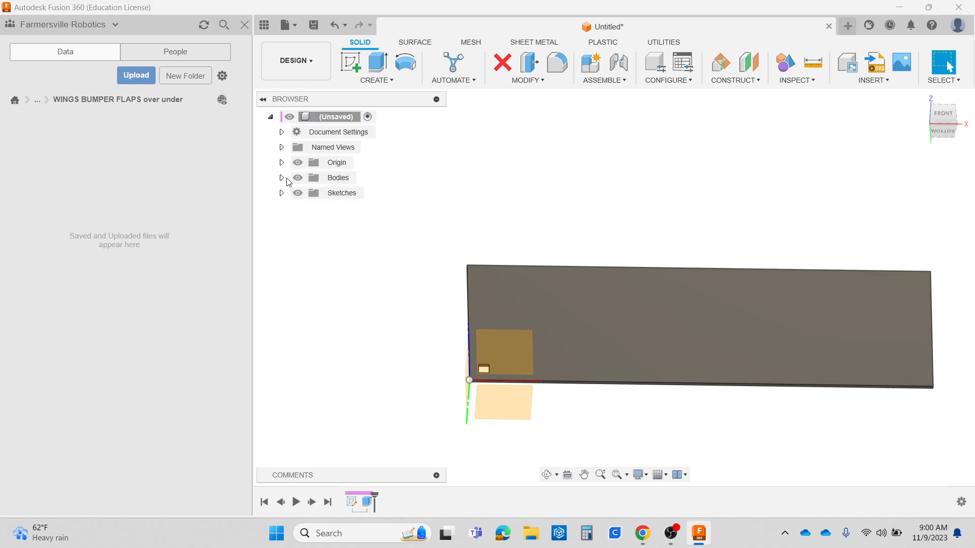
{"action": "left_click", "coordinate": [298, 163]}
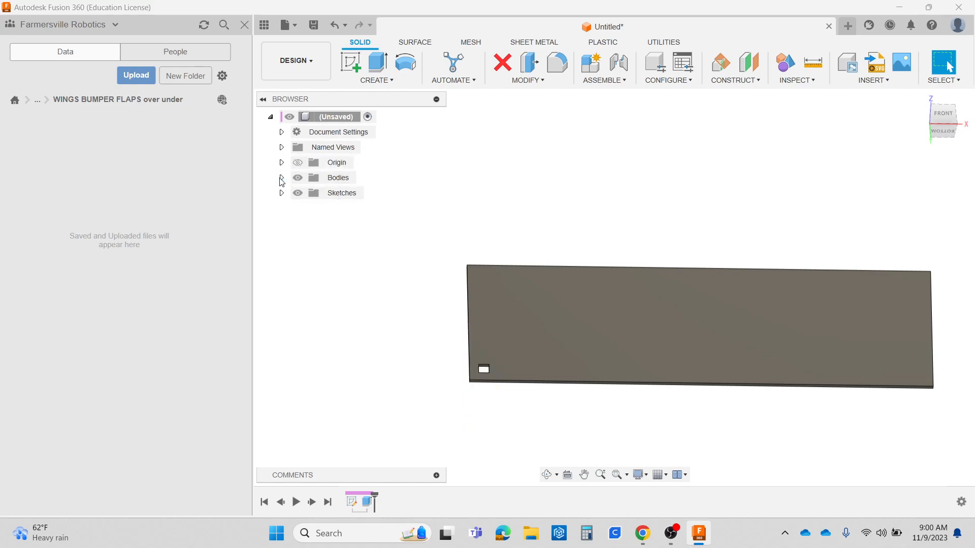
{"action": "left_click", "coordinate": [281, 178]}
{"action": "left_click", "coordinate": [281, 208]}
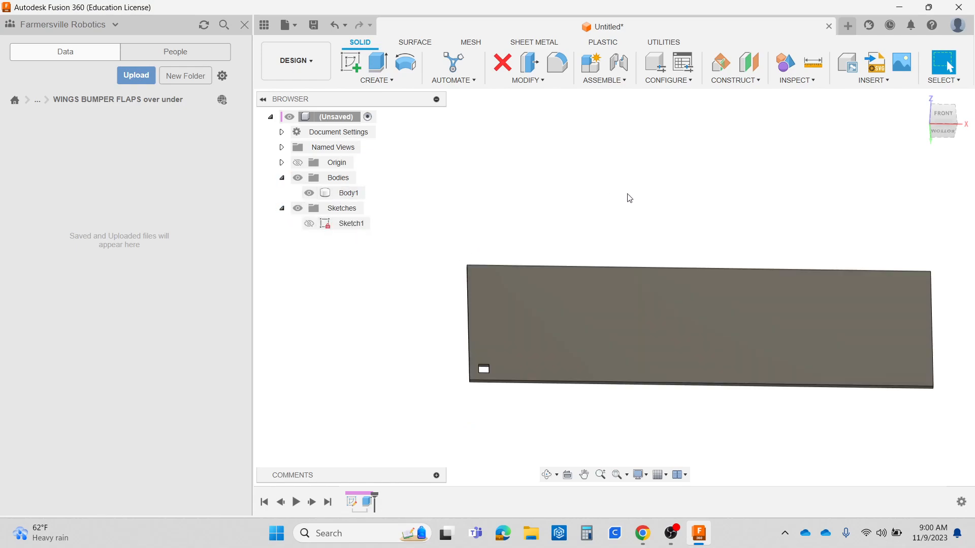
{"action": "scroll", "coordinate": [468, 373], "scroll_direction": "up", "scroll_amount": 10}
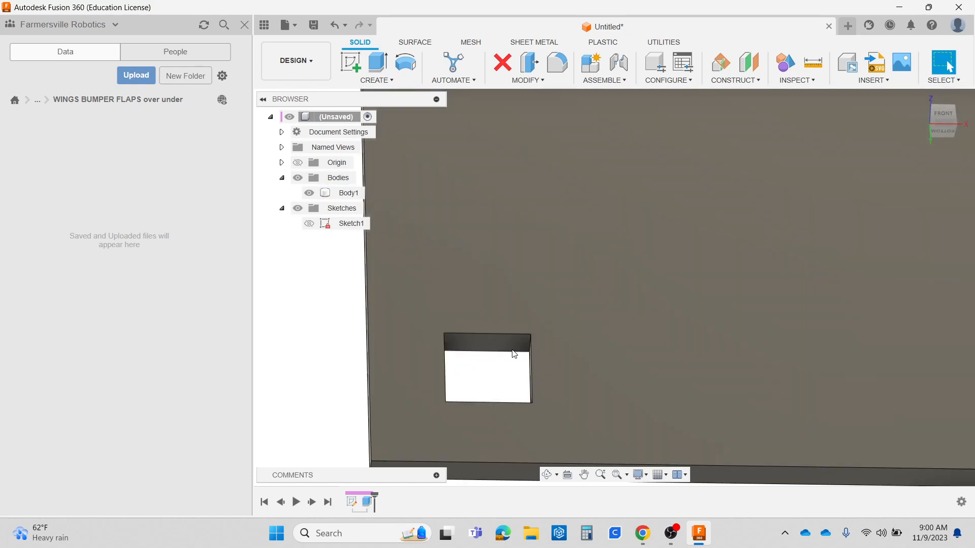
{"action": "scroll", "coordinate": [482, 376], "scroll_direction": "down", "scroll_amount": 5}
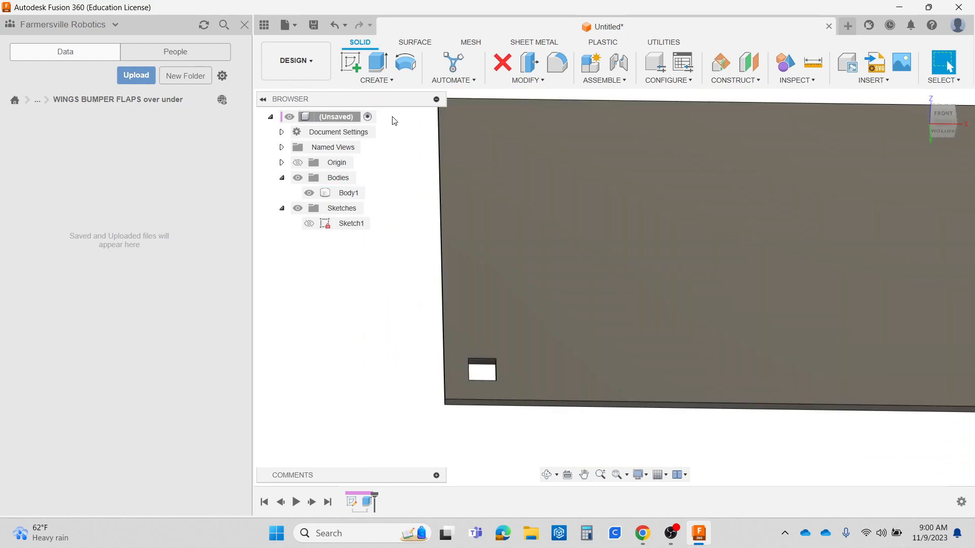
{"action": "left_click", "coordinate": [377, 80]}
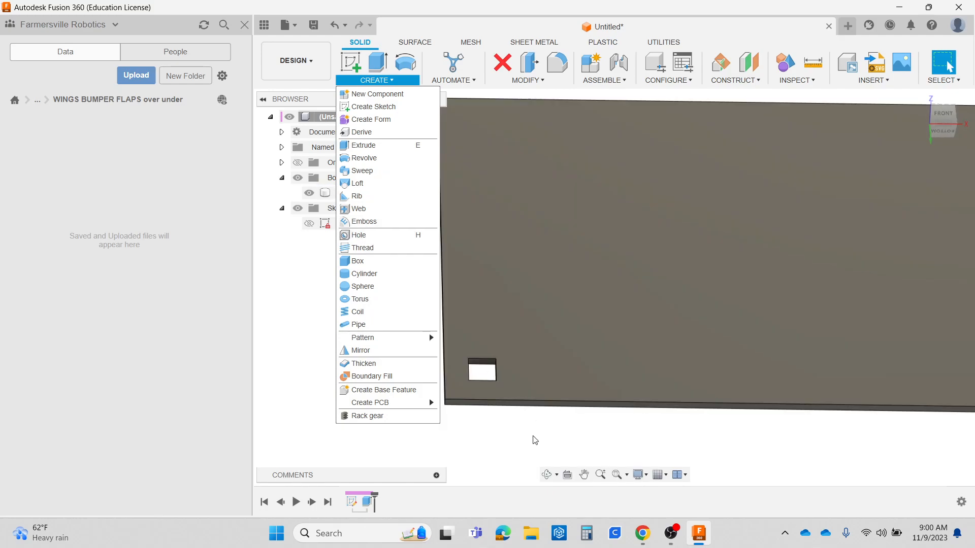
{"action": "left_click", "coordinate": [534, 440]}
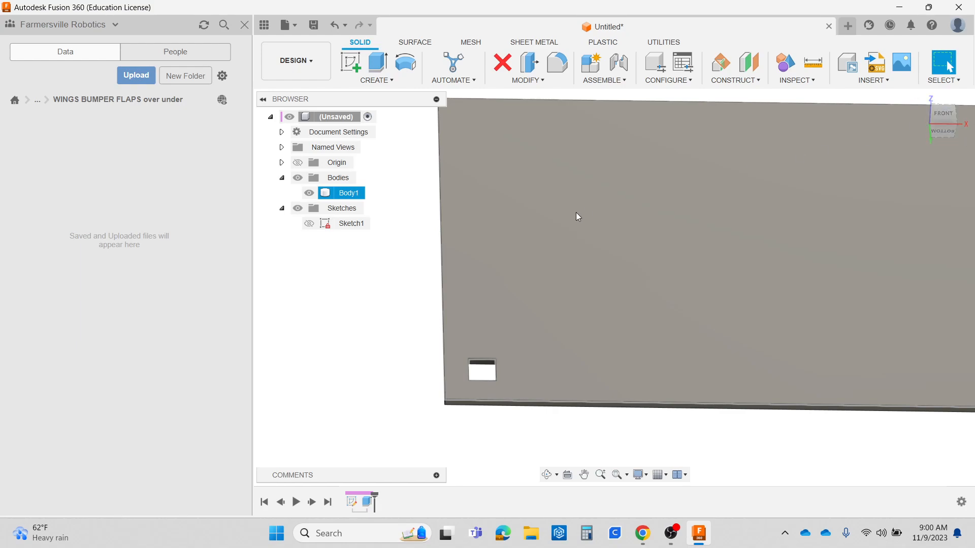
{"action": "scroll", "coordinate": [528, 244], "scroll_direction": "down", "scroll_amount": 2}
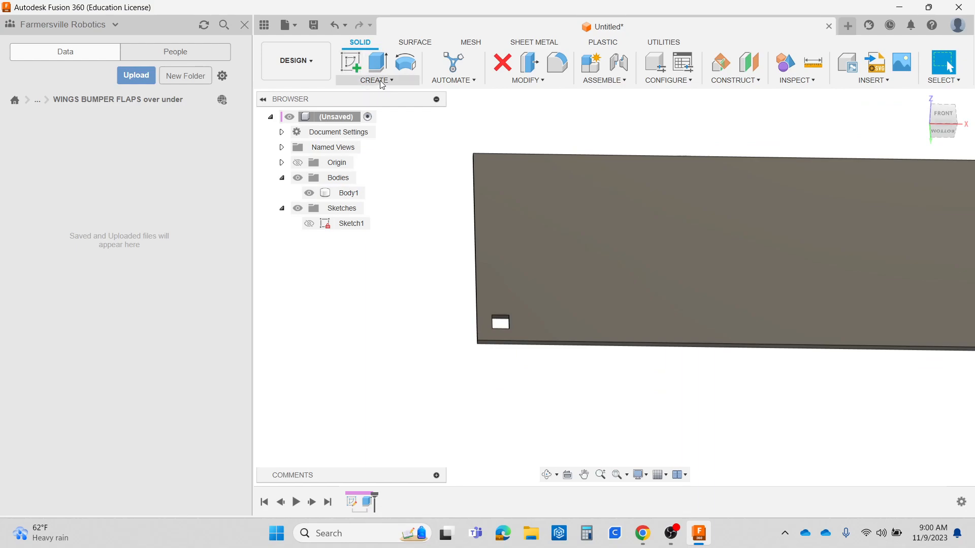
Start a rectangular pattern with the object type Faces and select all four inner faces of the square hole
{"action": "left_click", "coordinate": [376, 80]}
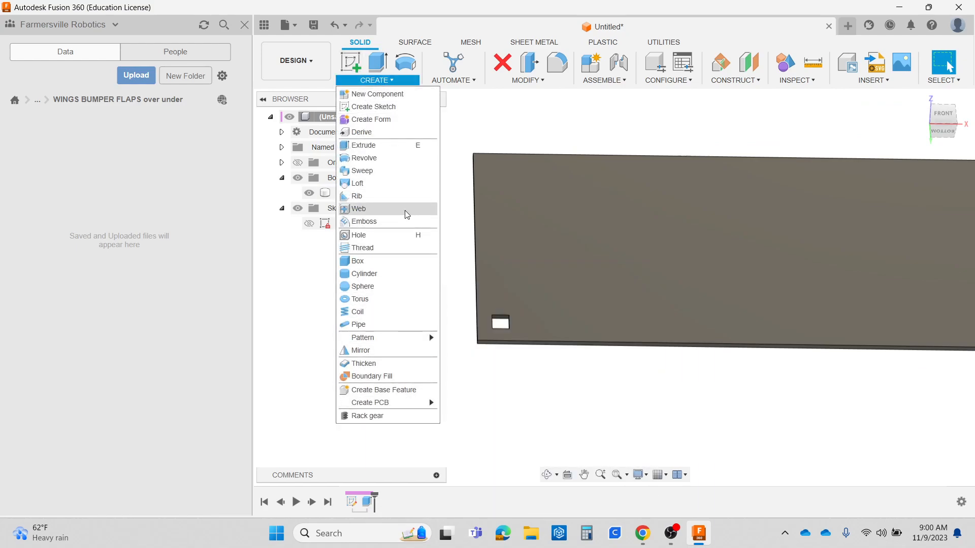
{"action": "mouse_move", "coordinate": [416, 344]}
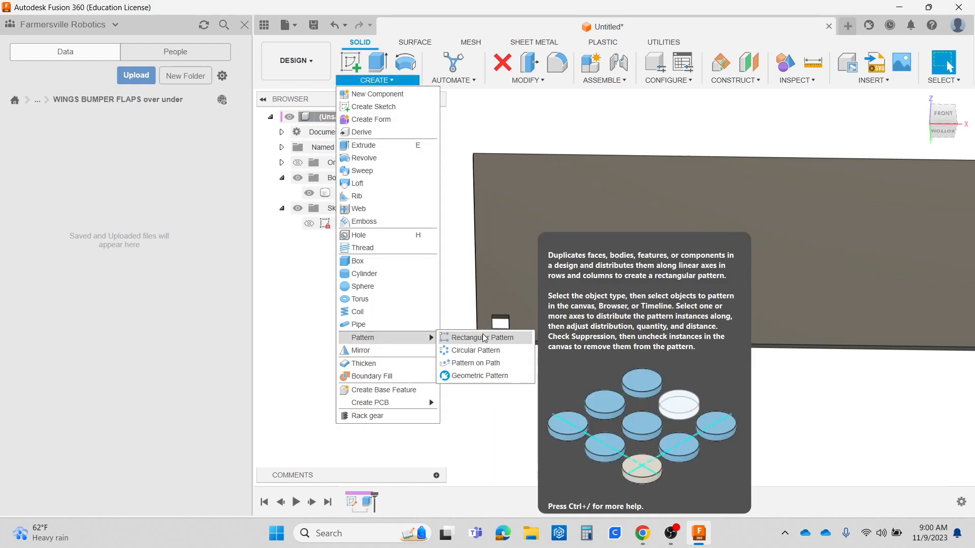
{"action": "left_click", "coordinate": [481, 337]}
{"action": "scroll", "coordinate": [498, 294], "scroll_direction": "up", "scroll_amount": 5}
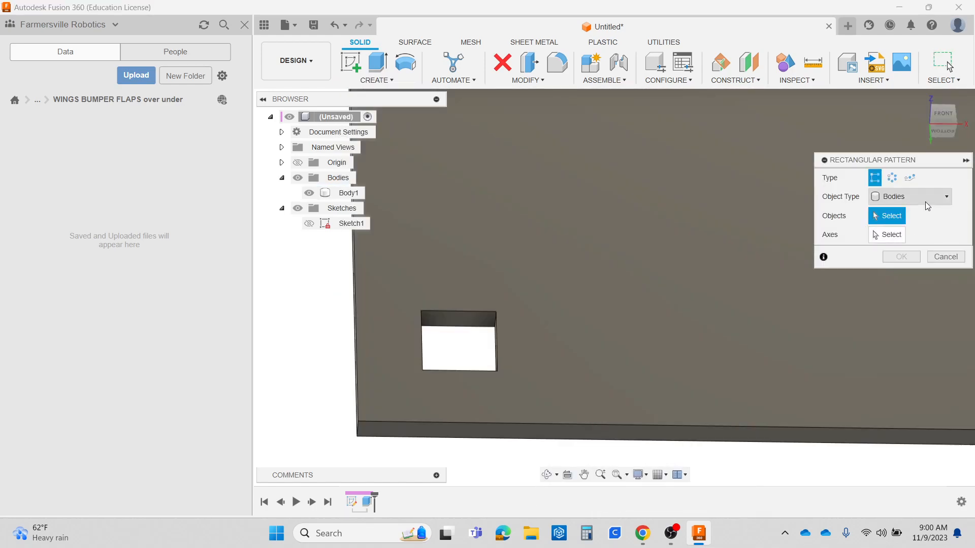
{"action": "left_click", "coordinate": [925, 197]}
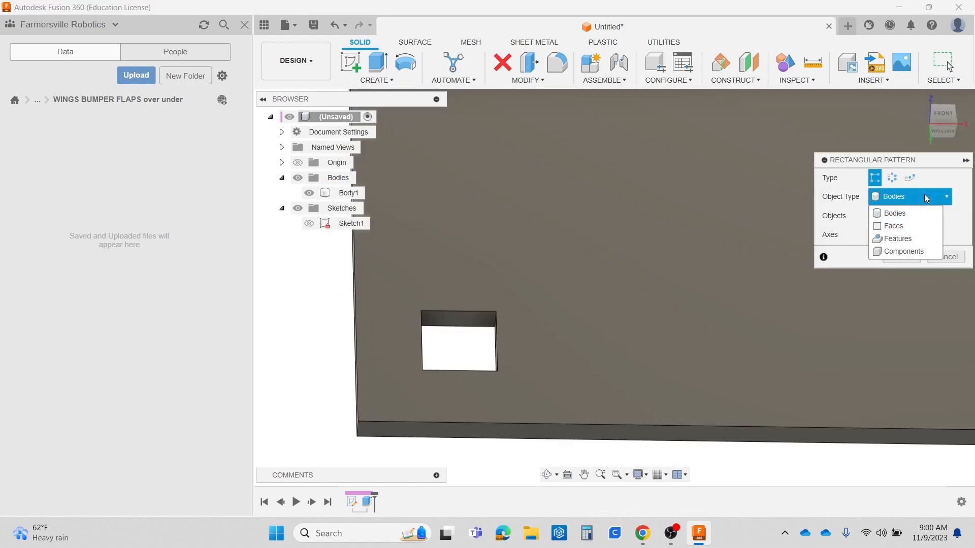
{"action": "left_click", "coordinate": [893, 226]}
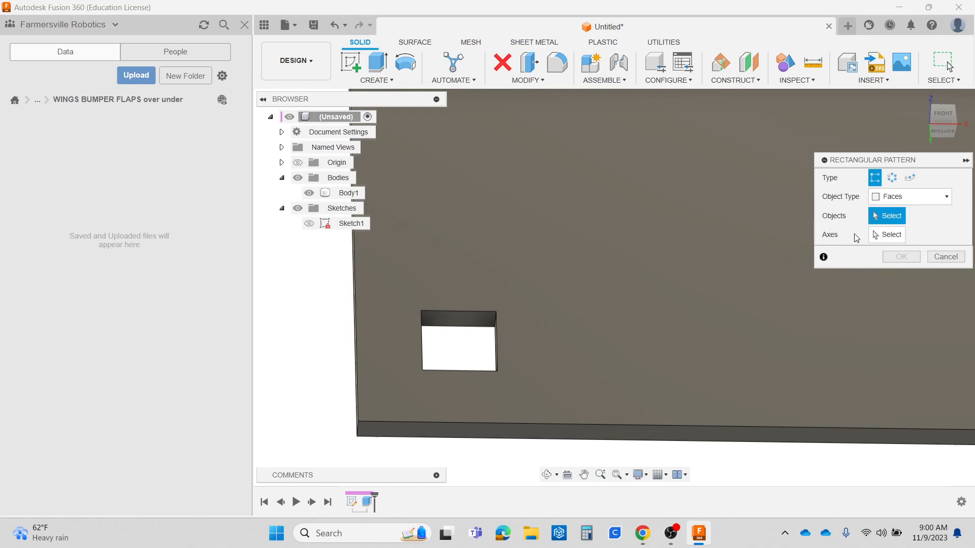
{"action": "left_click", "coordinate": [465, 320]}
{"action": "middle_click_drag", "start_coordinate": [563, 263], "coordinate": [577, 353], "text": "shift"}
{"action": "left_click", "coordinate": [564, 360]}
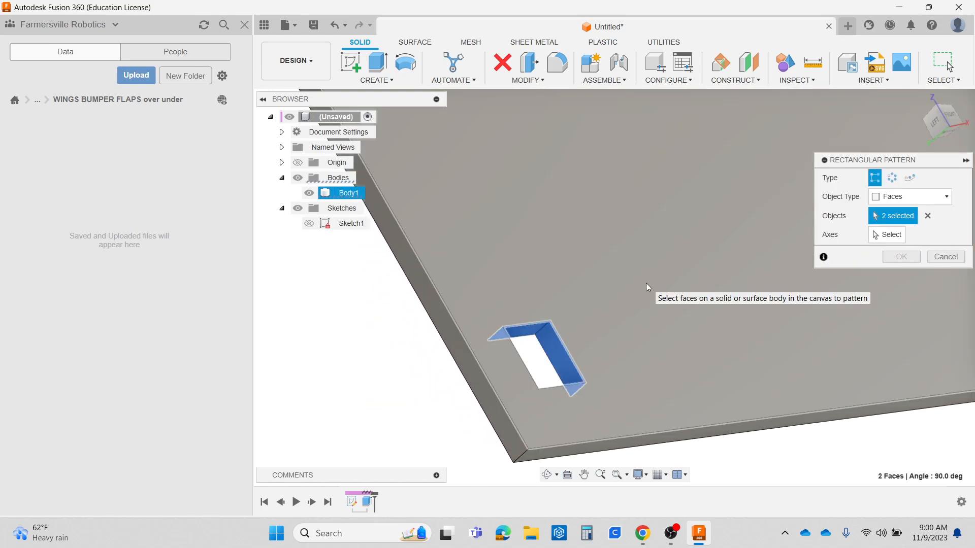
{"action": "middle_click_drag", "start_coordinate": [678, 352], "coordinate": [659, 345], "text": "shift"}
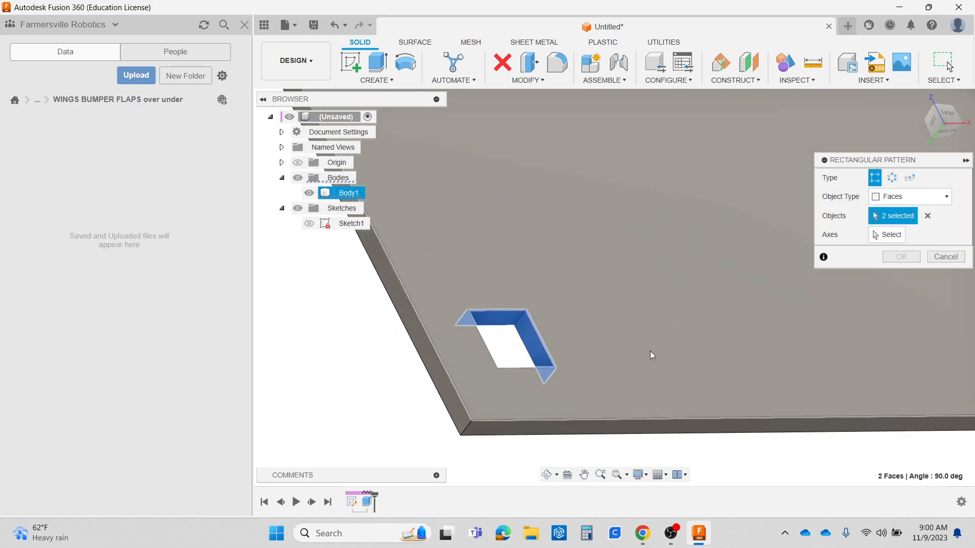
{"action": "left_click", "coordinate": [514, 374]}
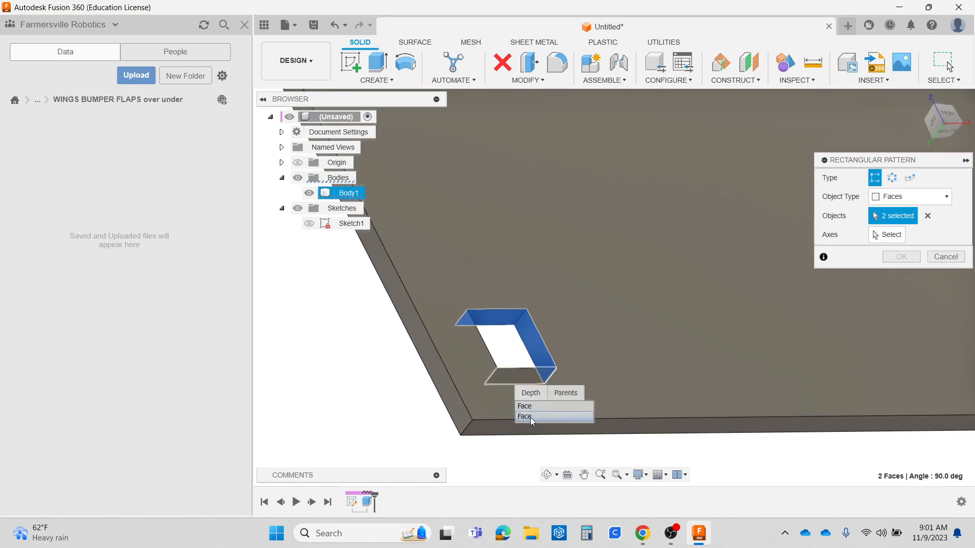
{"action": "left_click", "coordinate": [530, 416]}
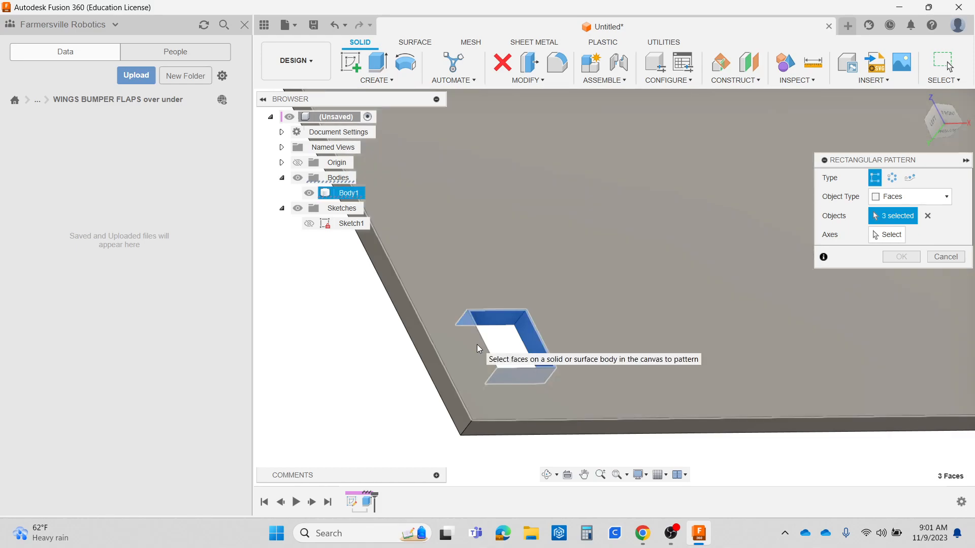
{"action": "left_click", "coordinate": [474, 346]}
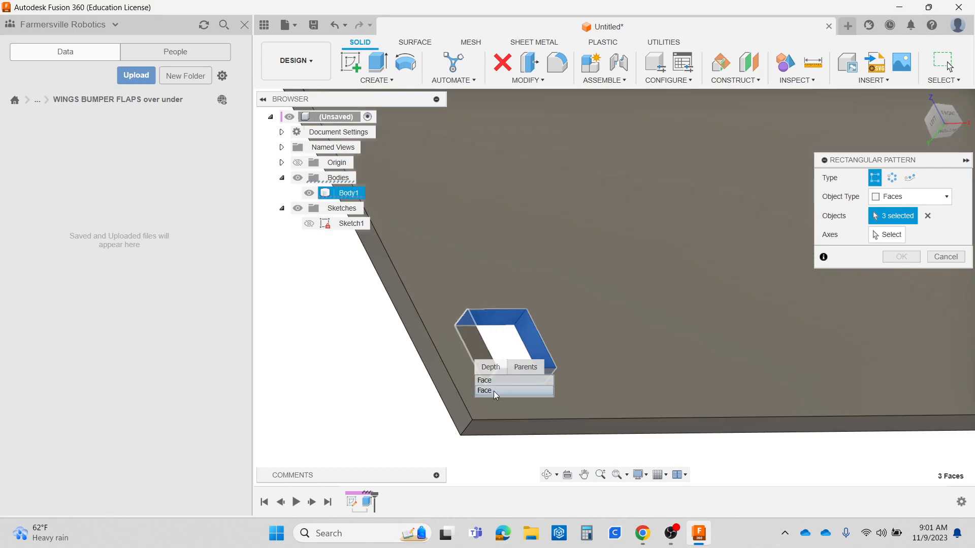
{"action": "left_click", "coordinate": [494, 391]}
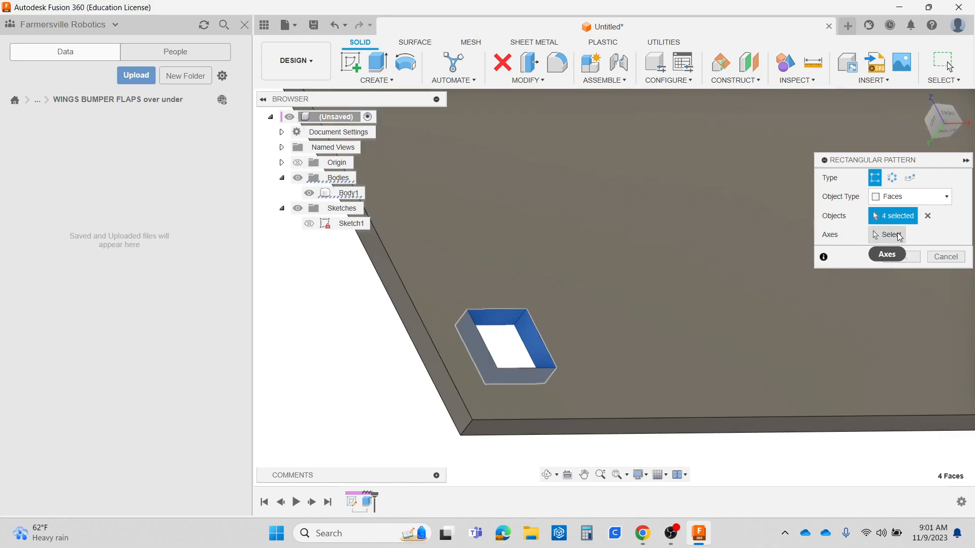
Use the plate's long lower edge as the pattern axis and extend the pattern about -0.80 in across the width and -0.90 in along the length
{"action": "left_click", "coordinate": [897, 233]}
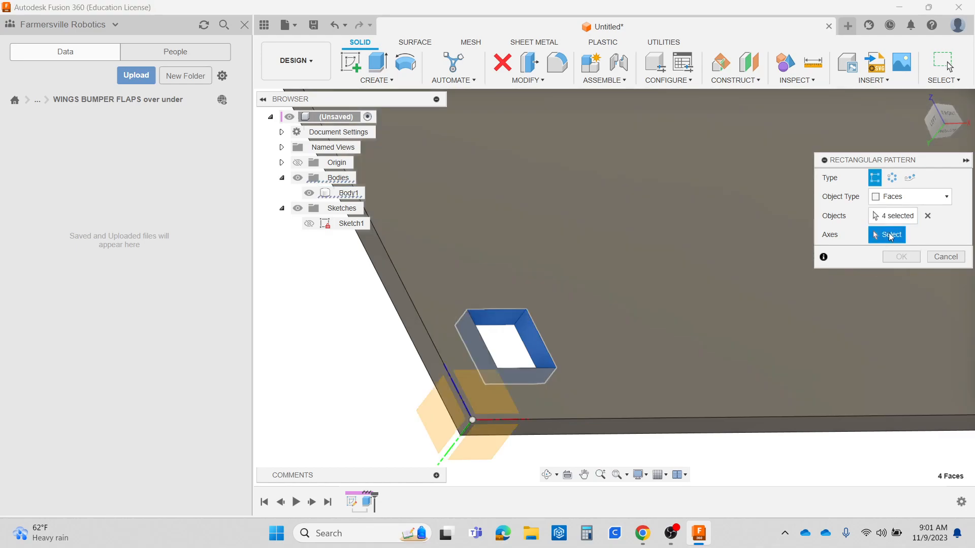
{"action": "left_click", "coordinate": [575, 416]}
{"action": "scroll", "coordinate": [517, 351], "scroll_direction": "down", "scroll_amount": 4}
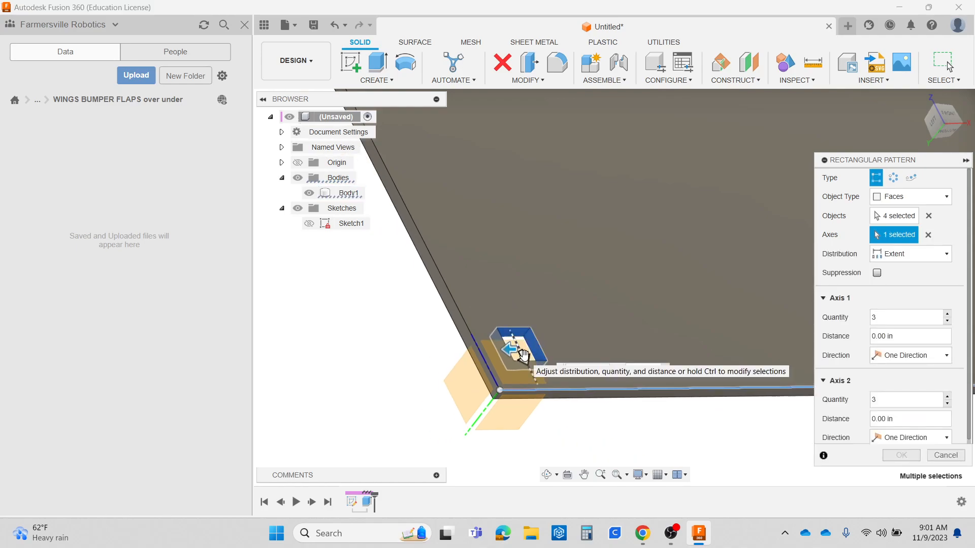
{"action": "left_click_drag", "start_coordinate": [522, 354], "coordinate": [473, 199]}
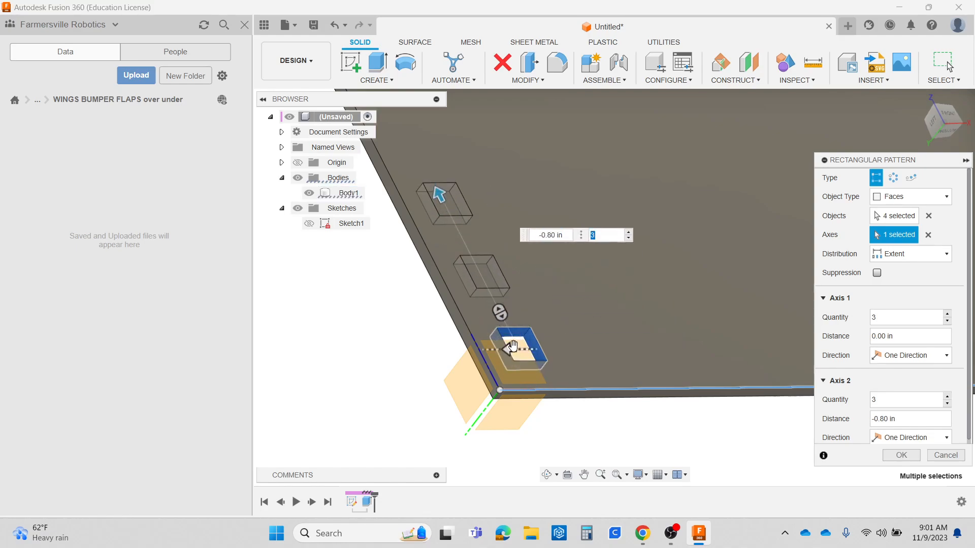
{"action": "left_click_drag", "start_coordinate": [511, 346], "coordinate": [685, 347]}
{"action": "middle_click_drag", "start_coordinate": [655, 415], "coordinate": [626, 425], "text": "shift"}
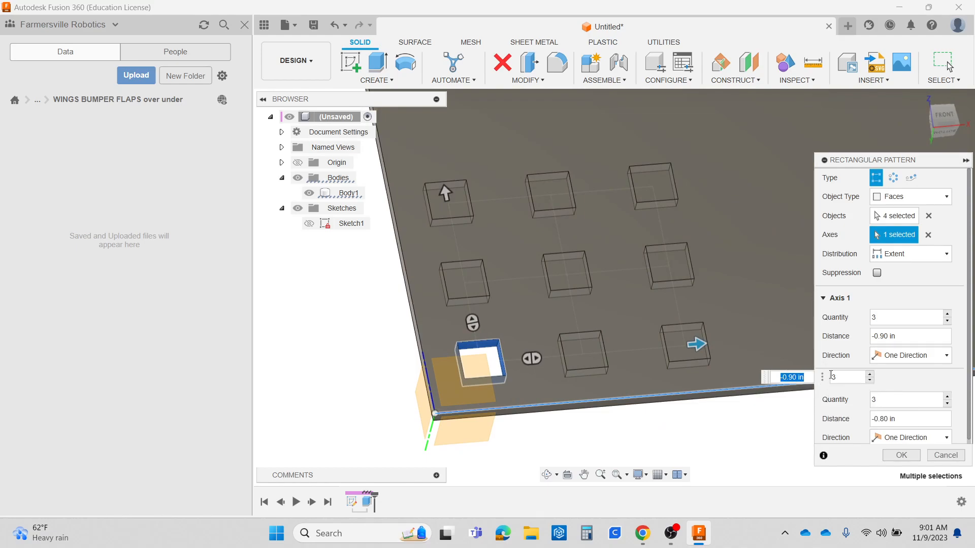
{"action": "scroll", "coordinate": [582, 403], "scroll_direction": "down", "scroll_amount": 3}
Change the pattern distribution to Spacing and set the Axis 1 distance to -0.5 in
{"action": "left_click", "coordinate": [805, 375]}
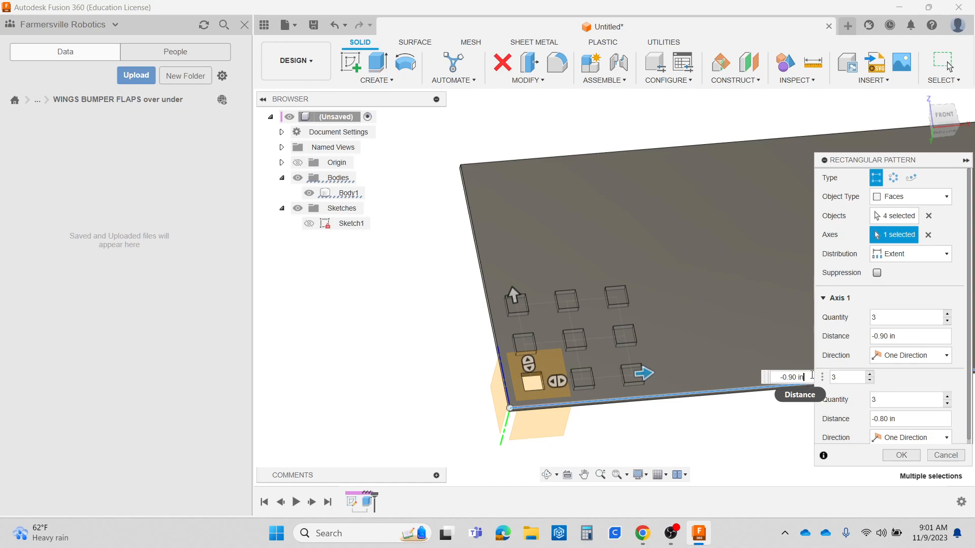
{"action": "left_click_drag", "start_coordinate": [811, 377], "coordinate": [791, 377]}
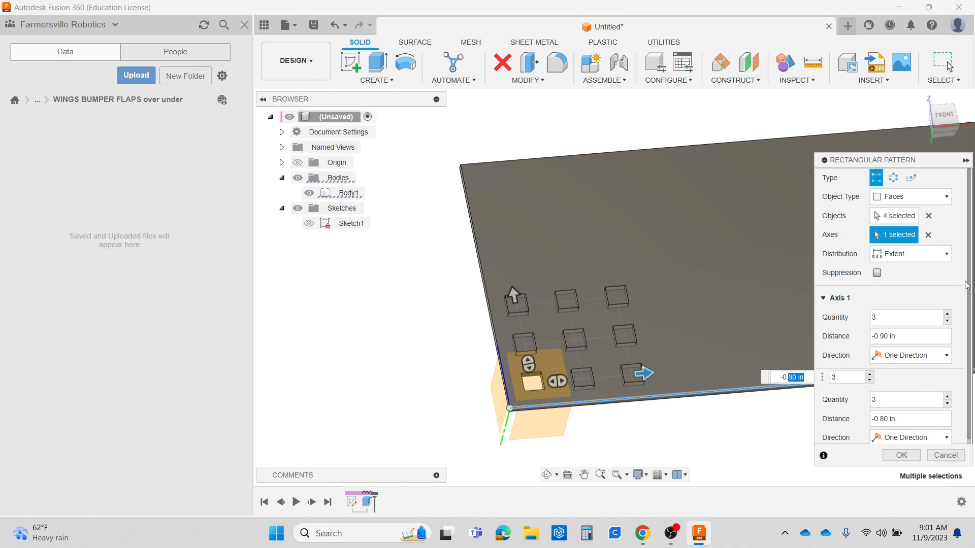
{"action": "left_click", "coordinate": [920, 258]}
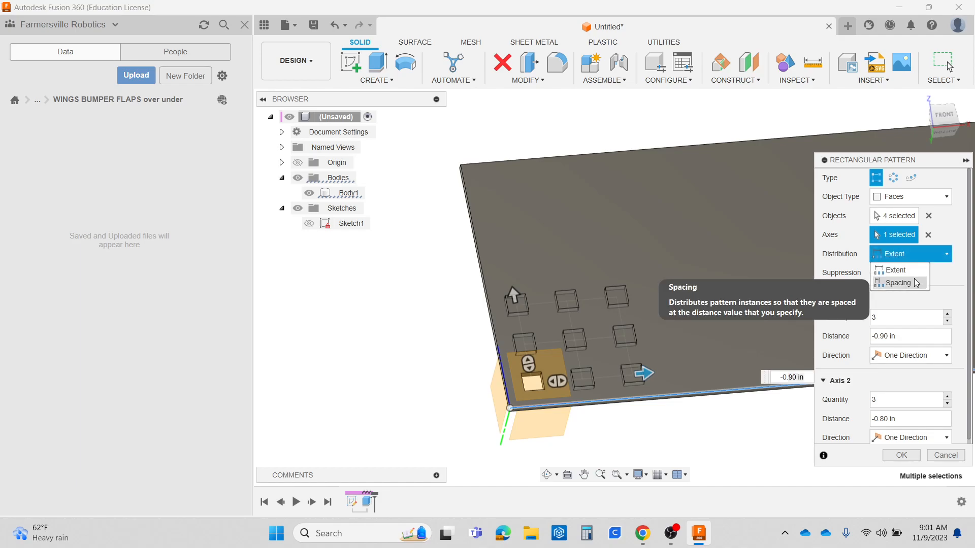
{"action": "left_click", "coordinate": [899, 283]}
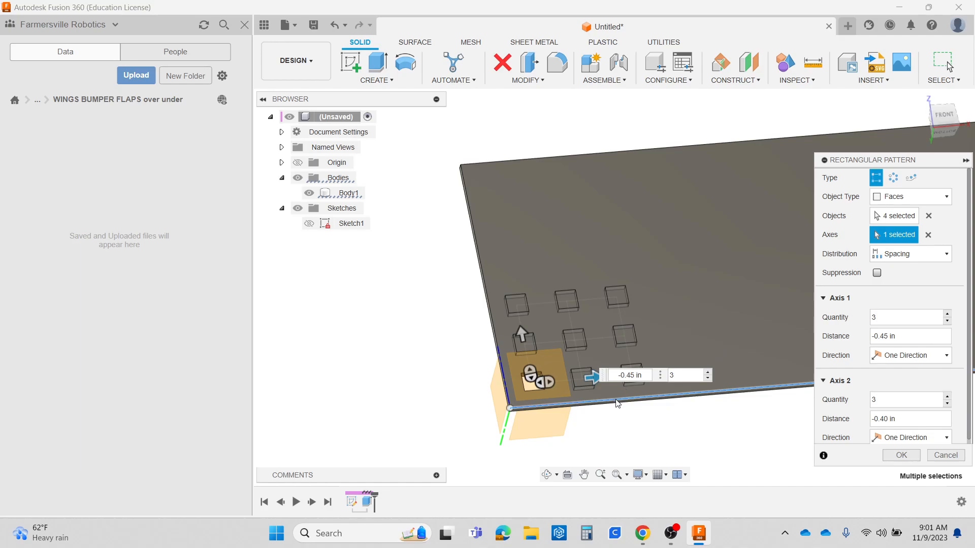
{"action": "scroll", "coordinate": [617, 413], "scroll_direction": "up", "scroll_amount": 3}
{"action": "left_click", "coordinate": [646, 374]}
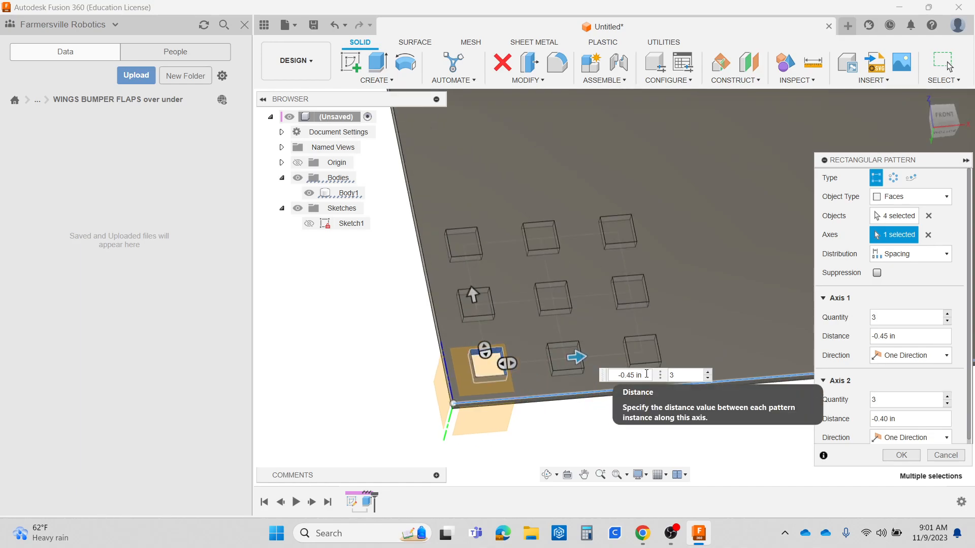
{"action": "left_click_drag", "start_coordinate": [646, 376], "coordinate": [631, 375]}
{"action": "type", "text": "5"}
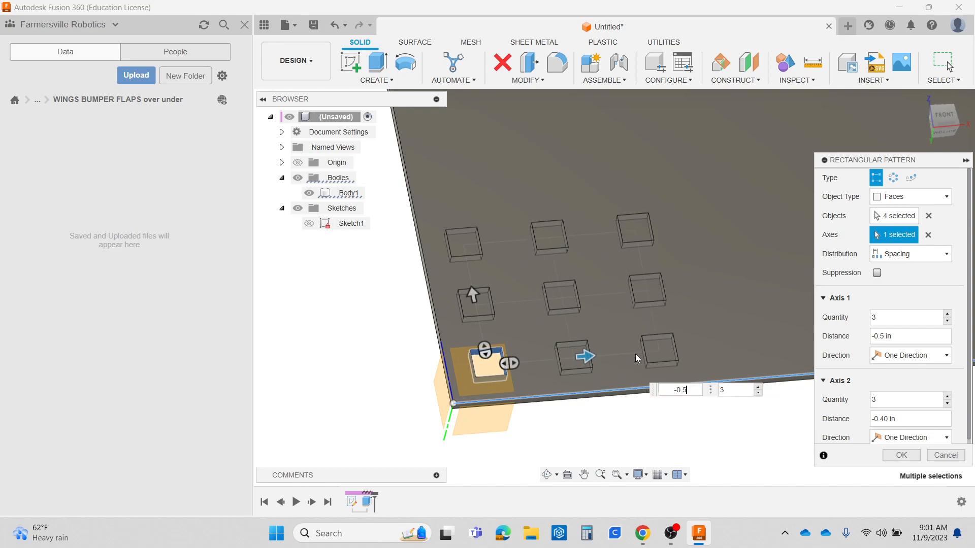
{"action": "key", "text": "Tab"}
Set the Axis 1 quantity to 16 so the holes run along the plate's full length
{"action": "scroll", "coordinate": [580, 374], "scroll_direction": "down", "scroll_amount": 3}
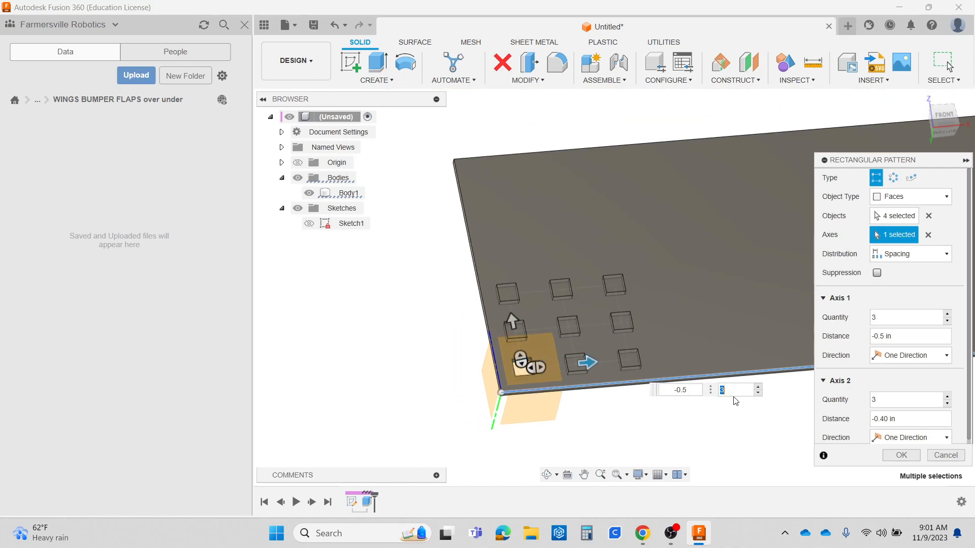
{"action": "scroll", "coordinate": [597, 412], "scroll_direction": "down", "scroll_amount": 5}
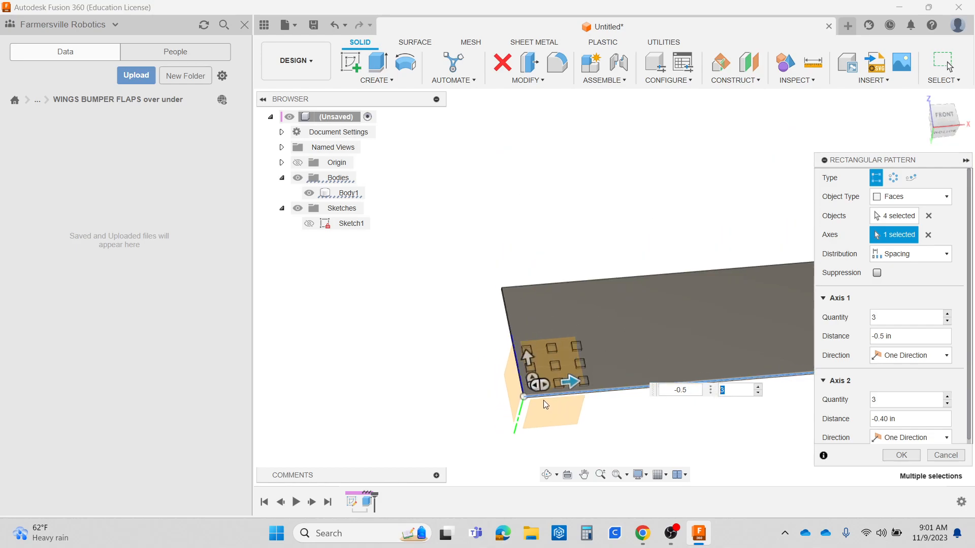
{"action": "left_click", "coordinate": [641, 416]}
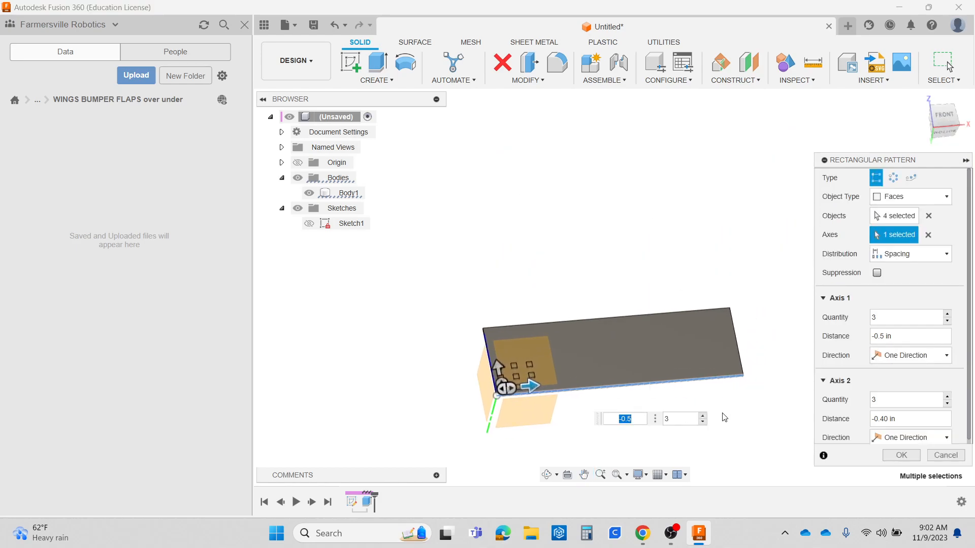
{"action": "left_click", "coordinate": [669, 419]}
{"action": "scroll", "coordinate": [736, 380], "scroll_direction": "up", "scroll_amount": 5}
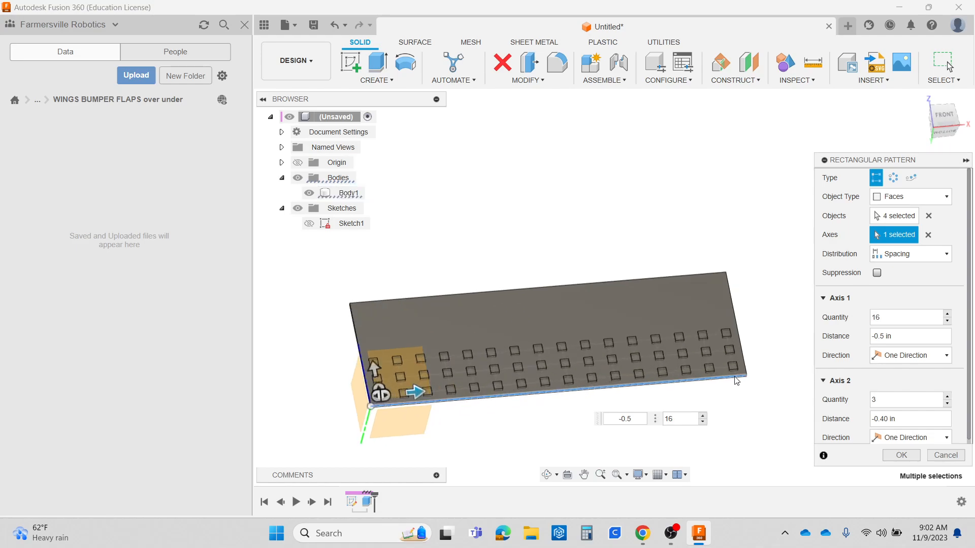
{"action": "scroll", "coordinate": [745, 364], "scroll_direction": "up", "scroll_amount": 3}
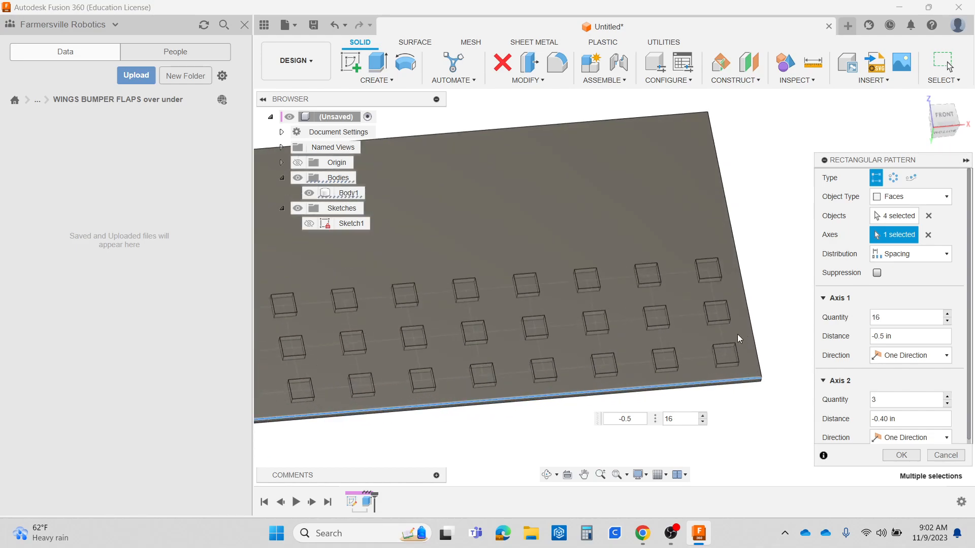
{"action": "scroll", "coordinate": [769, 444], "scroll_direction": "down", "scroll_amount": 5}
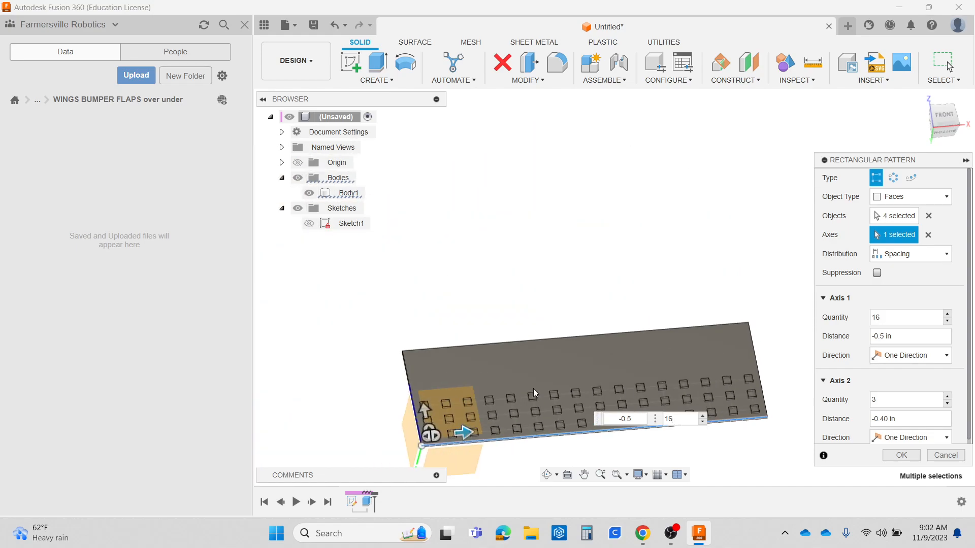
{"action": "scroll", "coordinate": [416, 431], "scroll_direction": "up", "scroll_amount": 5}
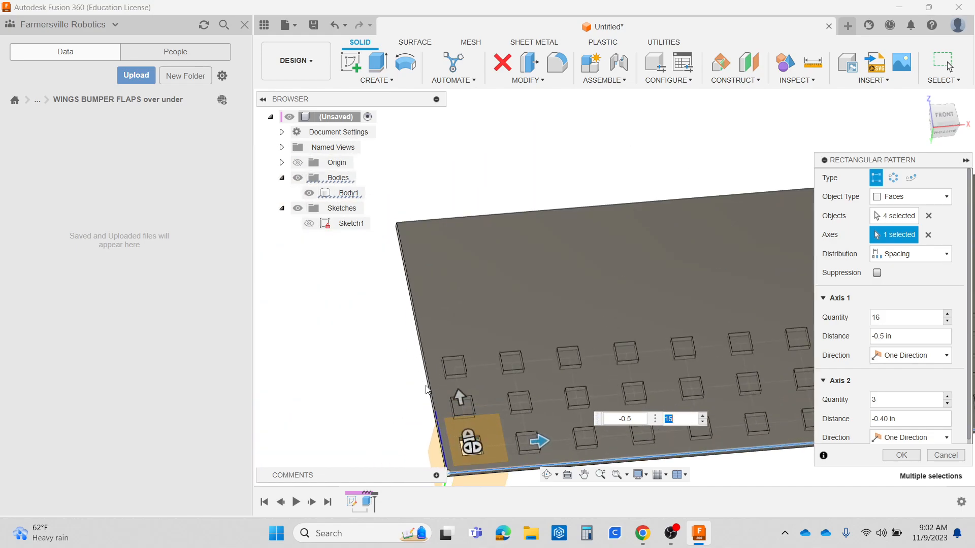
{"action": "scroll", "coordinate": [425, 385], "scroll_direction": "down", "scroll_amount": 4}
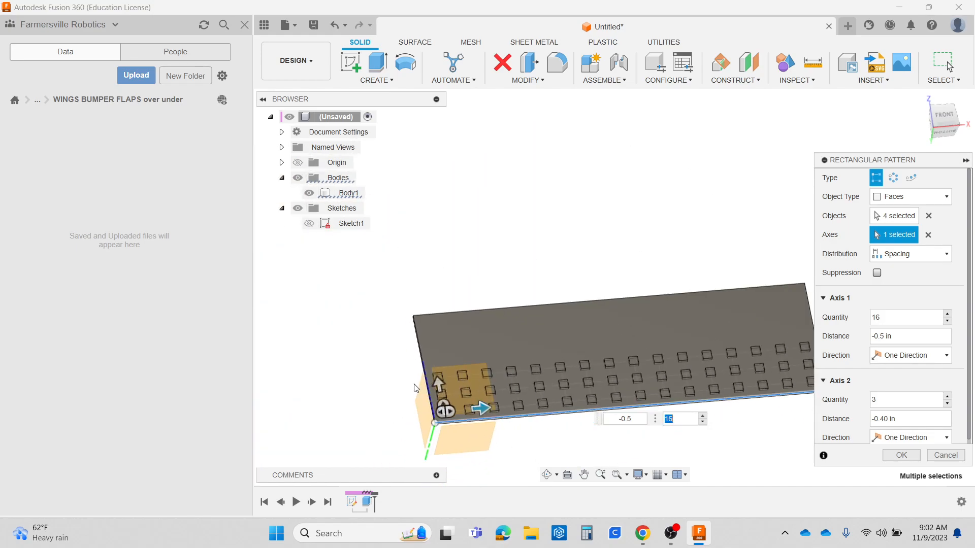
{"action": "scroll", "coordinate": [449, 409], "scroll_direction": "down", "scroll_amount": 1}
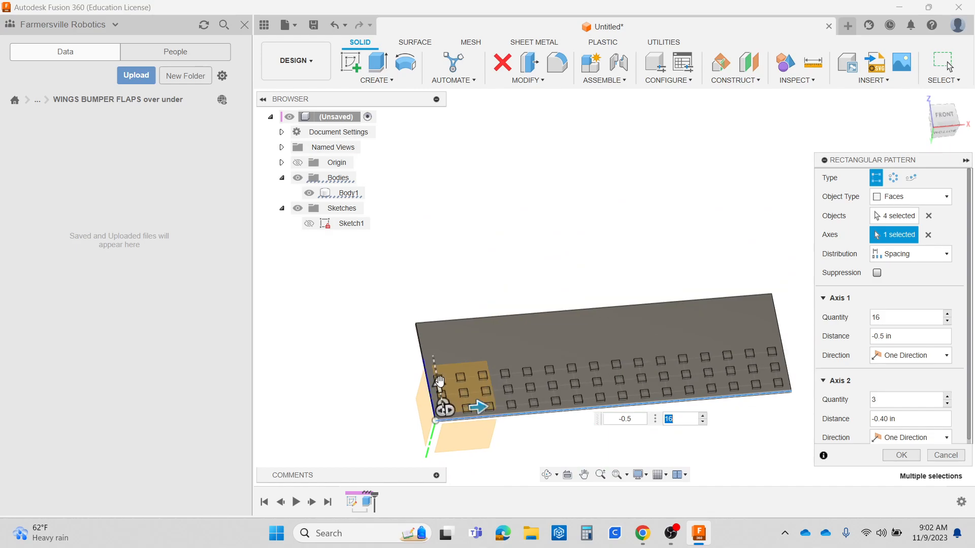
Set the Axis 2 distance to -0.5 in with a quantity of 5 and complete the hole pattern
{"action": "mouse_move", "coordinate": [440, 381]}
{"action": "left_mouse_down"}
{"action": "mouse_move", "coordinate": [432, 346]}
{"action": "mouse_move", "coordinate": [439, 364]}
{"action": "left_mouse_up"}
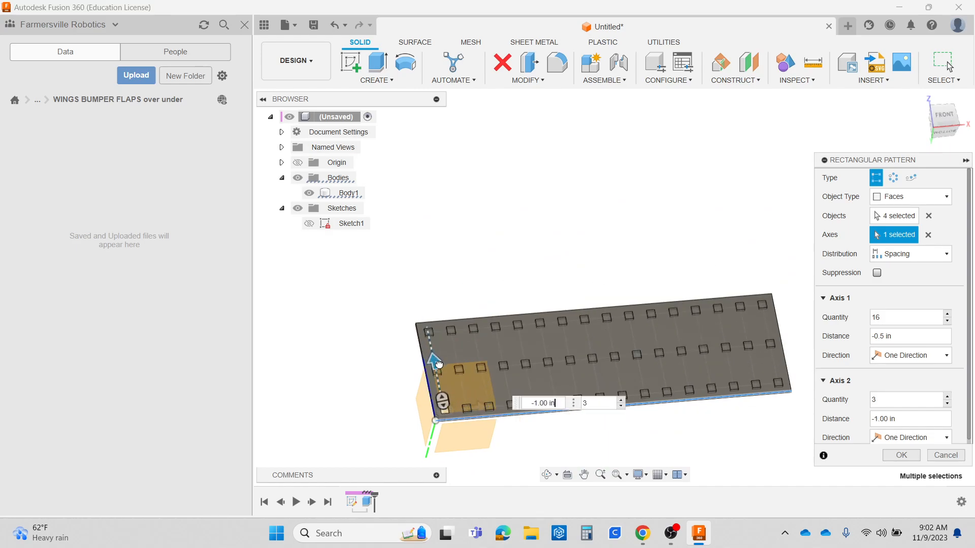
{"action": "left_click_drag", "start_coordinate": [551, 402], "coordinate": [536, 400]}
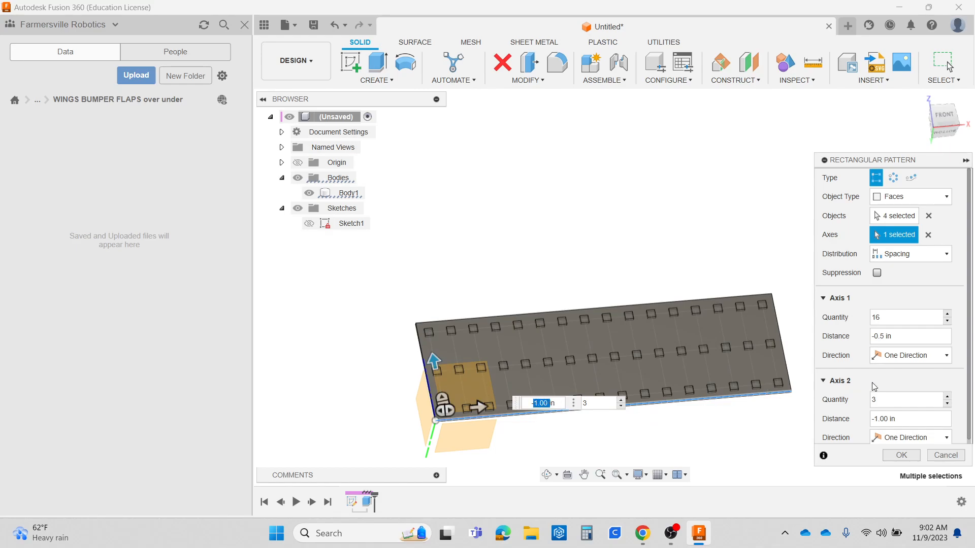
{"action": "scroll", "coordinate": [864, 389], "scroll_direction": "down", "scroll_amount": 1}
{"action": "type", "text": ".5"}
{"action": "double_click", "coordinate": [592, 420]}
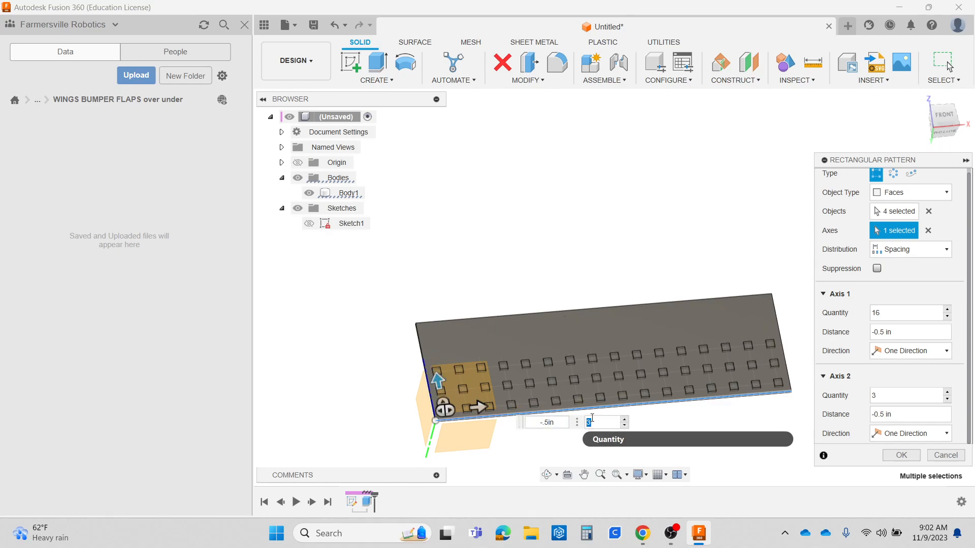
{"action": "type", "text": "6"}
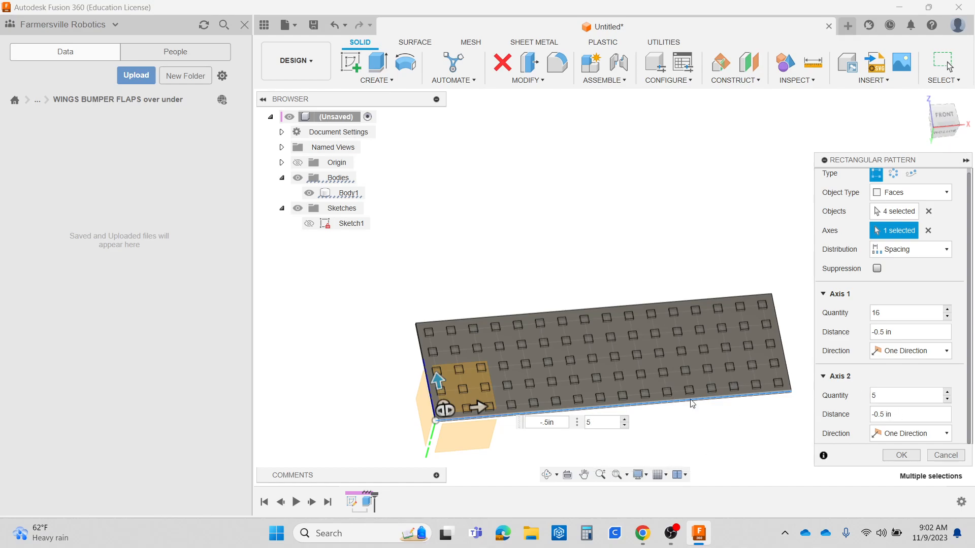
{"action": "left_click", "coordinate": [900, 455]}
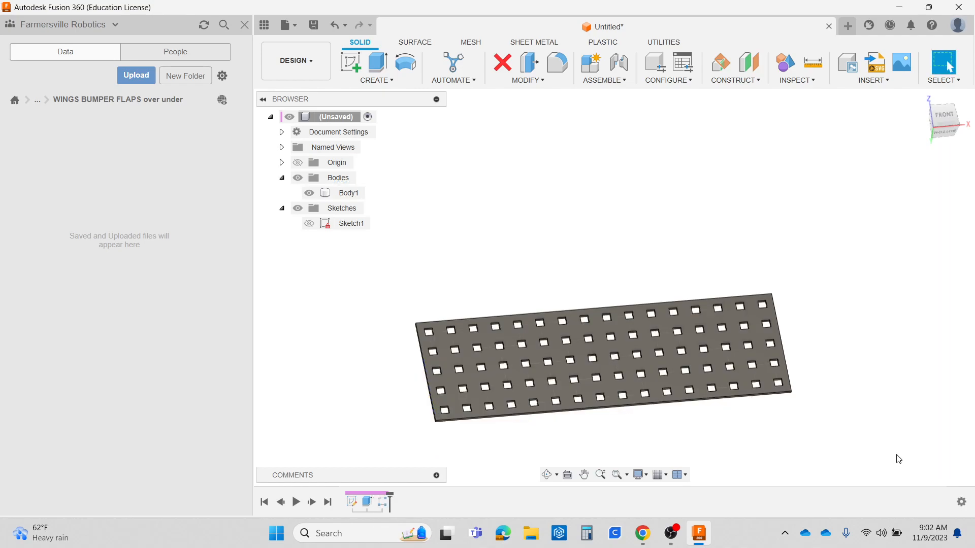
{"action": "scroll", "coordinate": [426, 398], "scroll_direction": "up", "scroll_amount": 3}
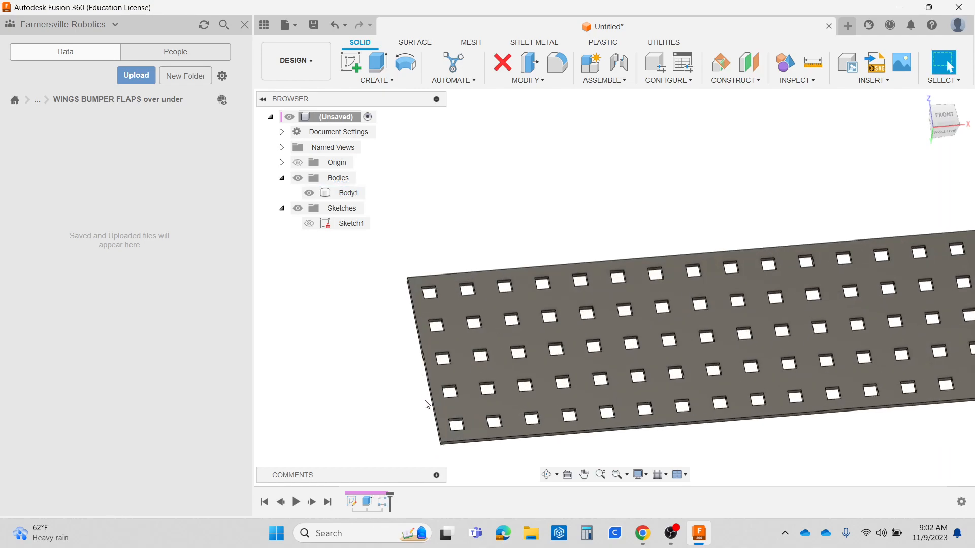
{"action": "left_click", "coordinate": [381, 504]}
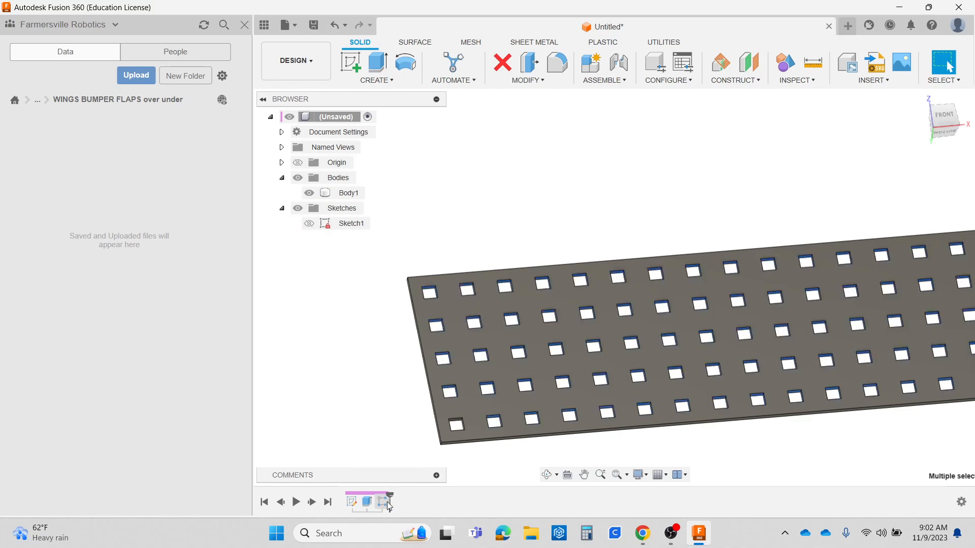
{"action": "left_click", "coordinate": [350, 504]}
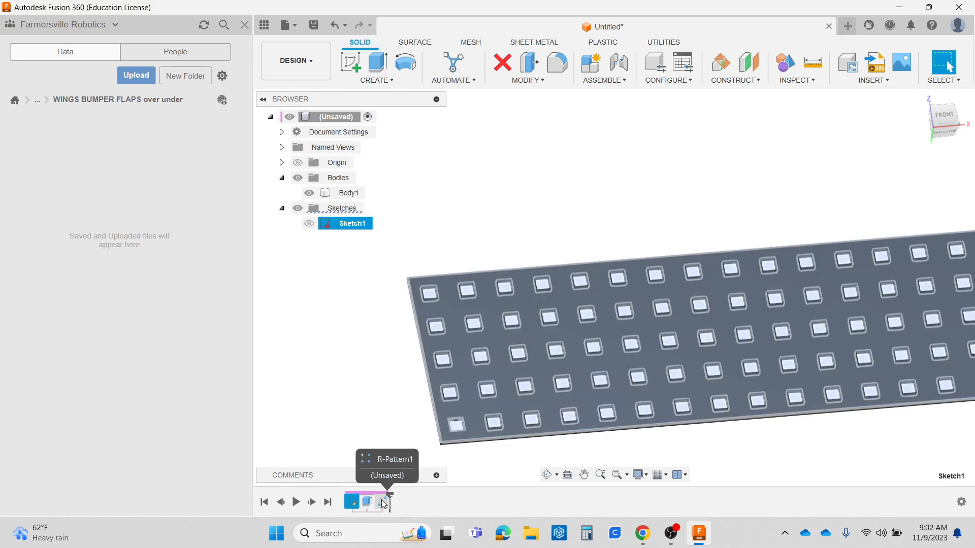
{"action": "scroll", "coordinate": [471, 426], "scroll_direction": "up", "scroll_amount": 5}
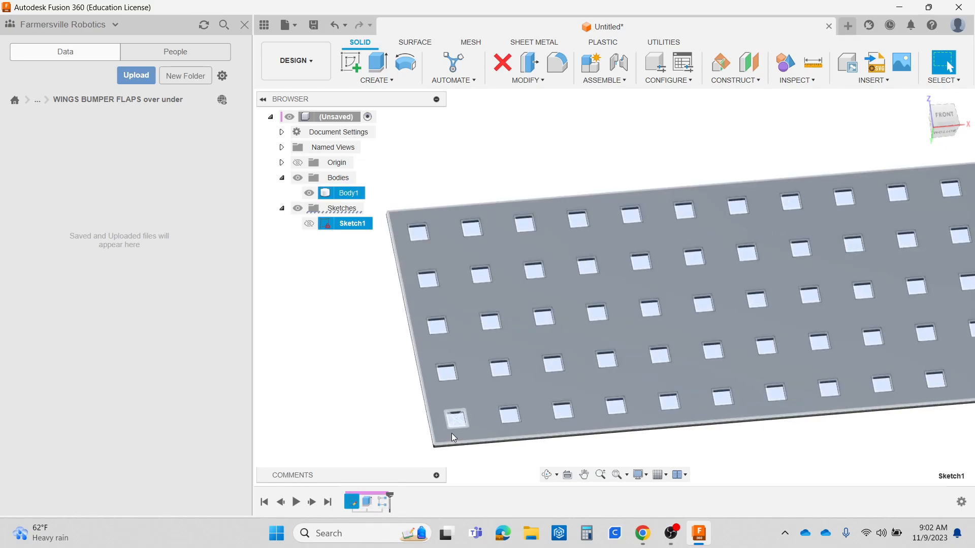
{"action": "scroll", "coordinate": [462, 404], "scroll_direction": "down", "scroll_amount": 5}
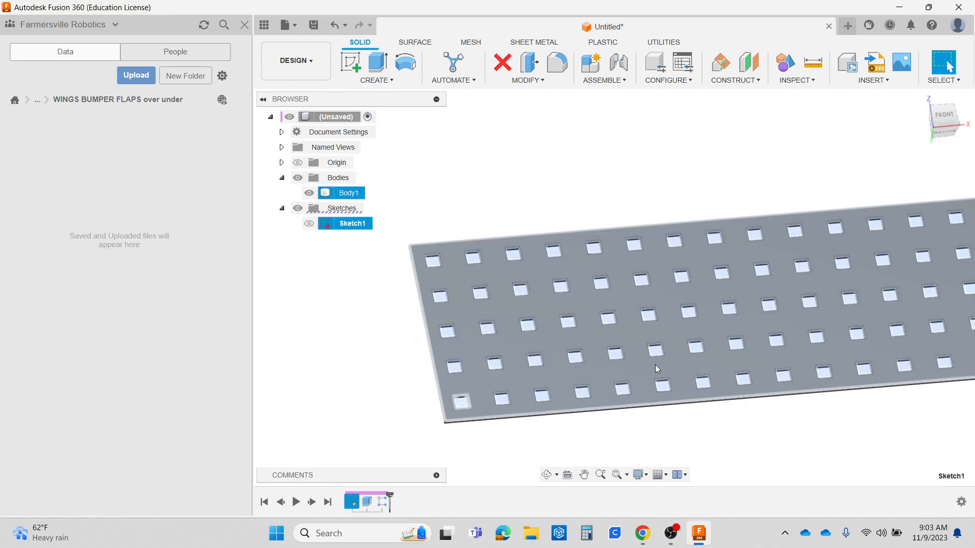
{"action": "scroll", "coordinate": [548, 357], "scroll_direction": "down", "scroll_amount": 3}
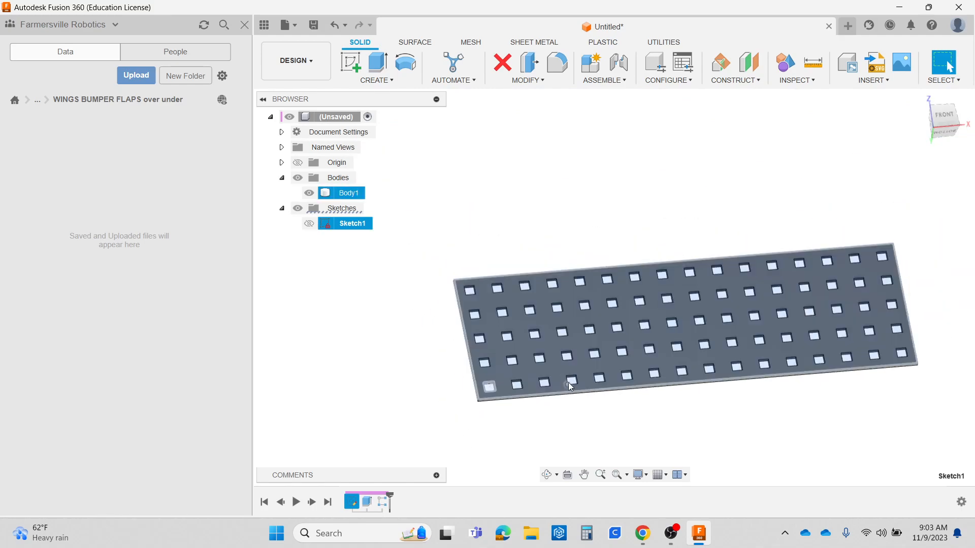
Start a fillet and select the two short thickness edges at the corners of one end of the plate
{"action": "left_click", "coordinate": [557, 66]}
{"action": "scroll", "coordinate": [479, 335], "scroll_direction": "up", "scroll_amount": 3}
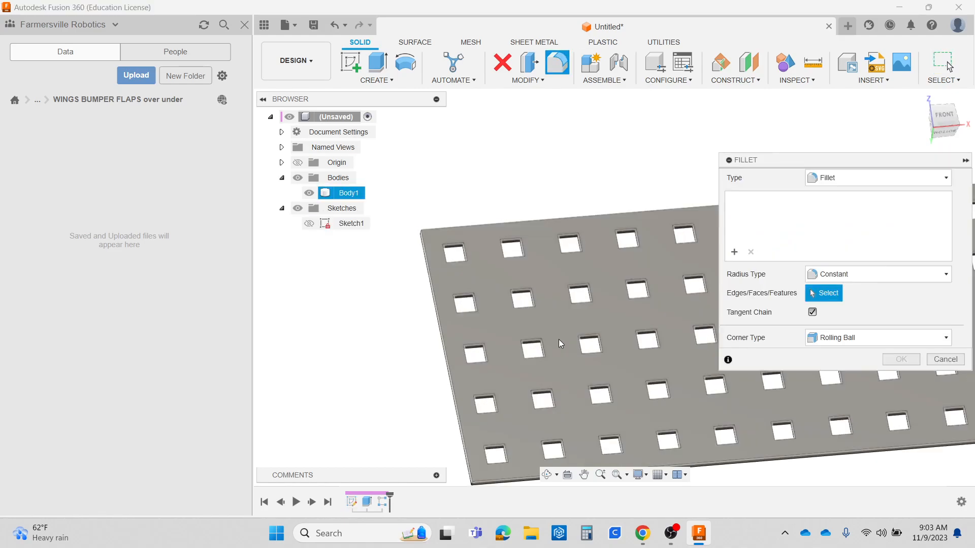
{"action": "scroll", "coordinate": [483, 385], "scroll_direction": "up", "scroll_amount": 5}
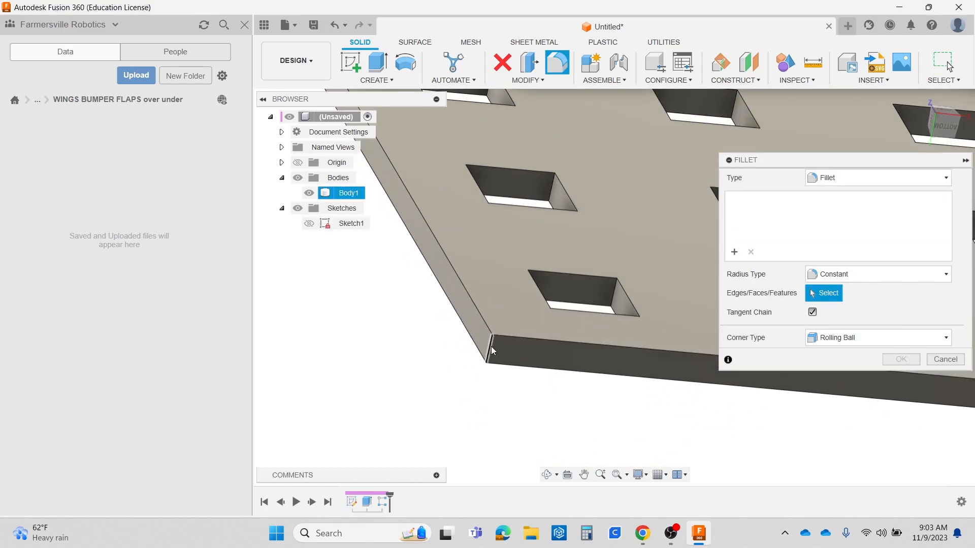
{"action": "left_click", "coordinate": [491, 349]}
{"action": "scroll", "coordinate": [479, 337], "scroll_direction": "down", "scroll_amount": 5}
{"action": "middle_click_drag", "start_coordinate": [480, 338], "coordinate": [480, 289], "text": "shift"}
{"action": "scroll", "coordinate": [431, 231], "scroll_direction": "up", "scroll_amount": 5}
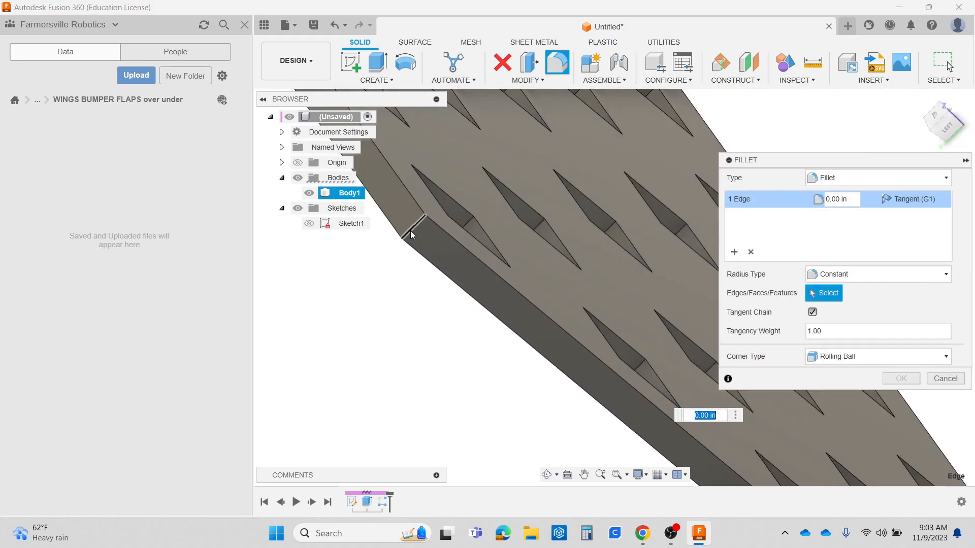
{"action": "left_click", "coordinate": [410, 230]}
Add the two corner edges at the plate's opposite end to the fillet selection
{"action": "scroll", "coordinate": [437, 313], "scroll_direction": "down", "scroll_amount": 5}
{"action": "middle_click_drag", "start_coordinate": [437, 313], "coordinate": [440, 227], "text": "shift"}
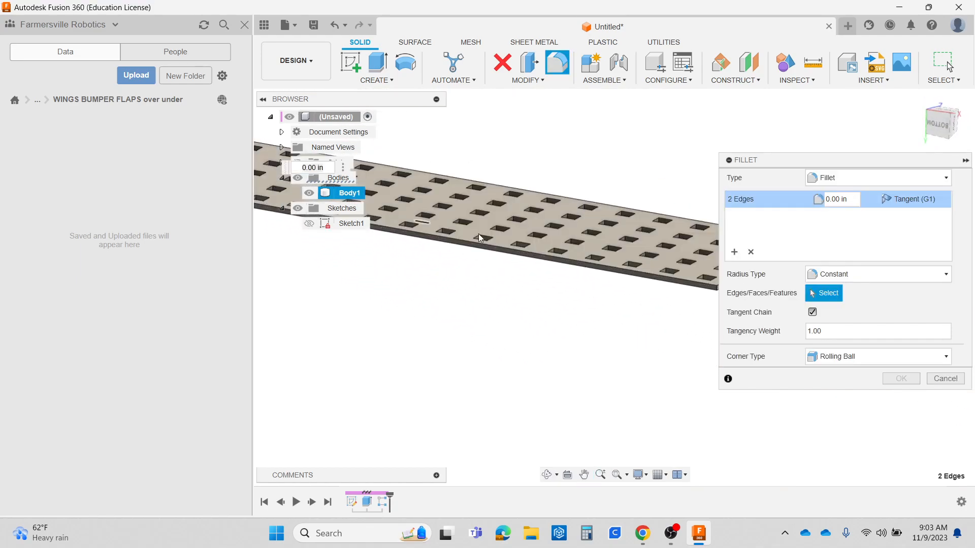
{"action": "middle_click_drag", "start_coordinate": [633, 344], "coordinate": [540, 335], "text": "shift"}
{"action": "scroll", "coordinate": [516, 246], "scroll_direction": "up", "scroll_amount": 4}
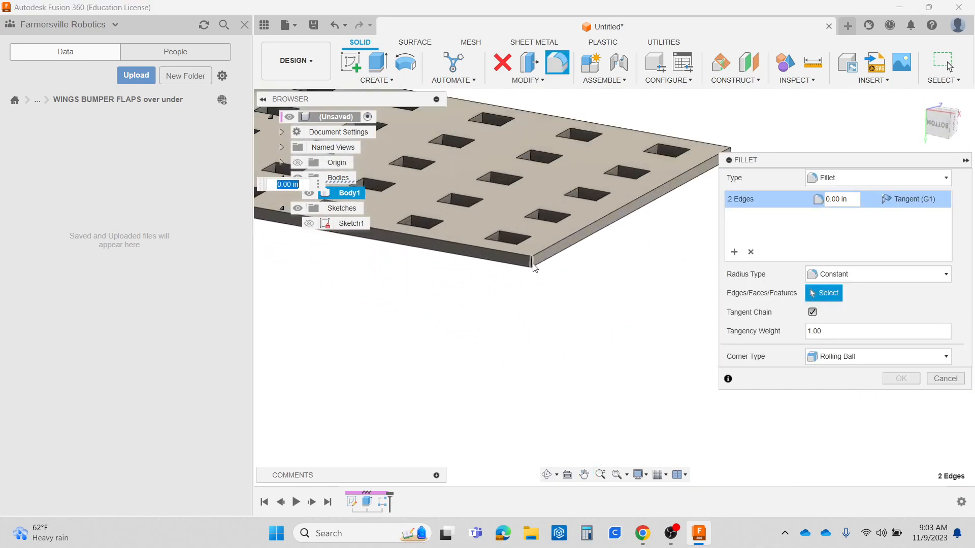
{"action": "left_click", "coordinate": [533, 264]}
{"action": "middle_click_drag", "start_coordinate": [648, 335], "coordinate": [364, 414], "text": "shift"}
{"action": "scroll", "coordinate": [689, 151], "scroll_direction": "up", "scroll_amount": 3}
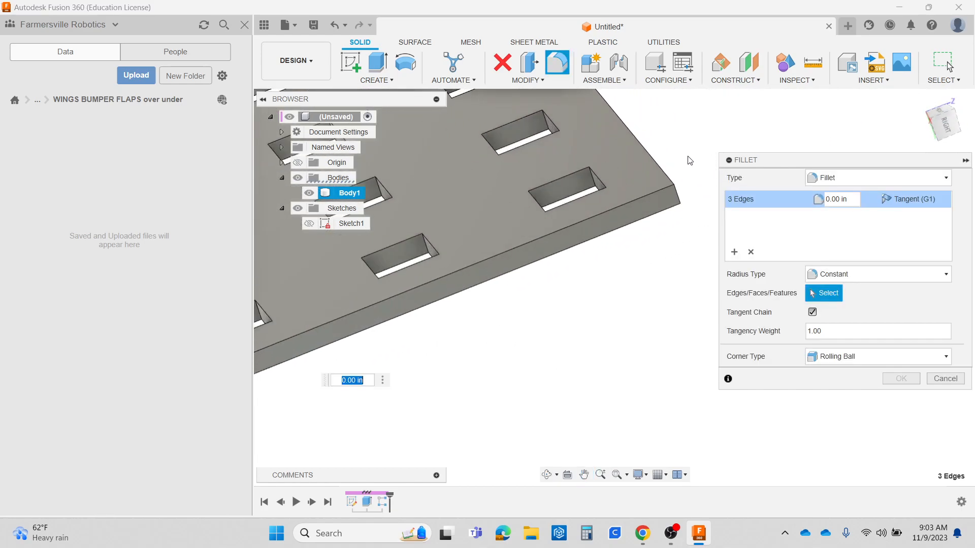
{"action": "left_click", "coordinate": [677, 195]}
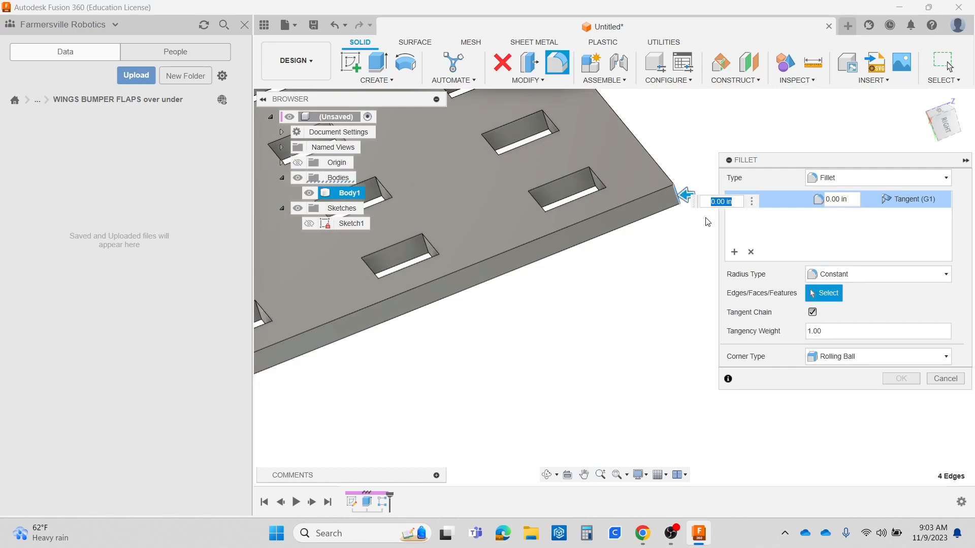
Set the fillet radius to 0.2 in and apply it to all four plate corners
{"action": "type", "text": ".02"}
{"action": "key", "text": "Return"}
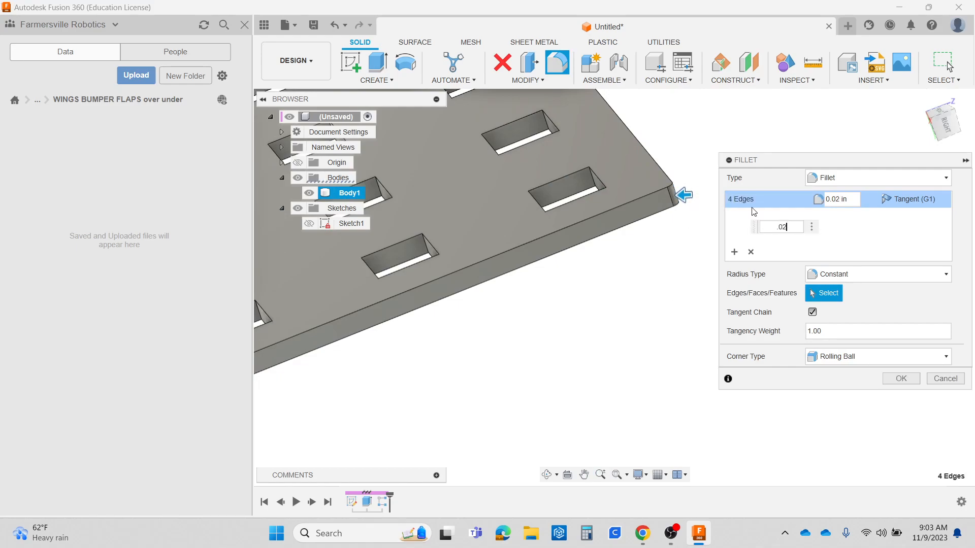
{"action": "key", "text": "BackSpace"}
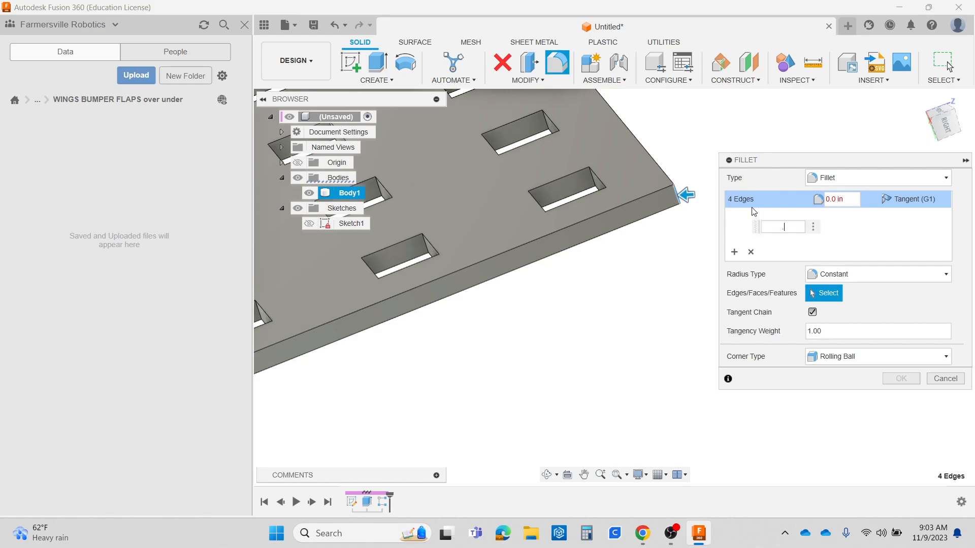
{"action": "key", "text": "Return"}
{"action": "scroll", "coordinate": [588, 266], "scroll_direction": "down", "scroll_amount": 5}
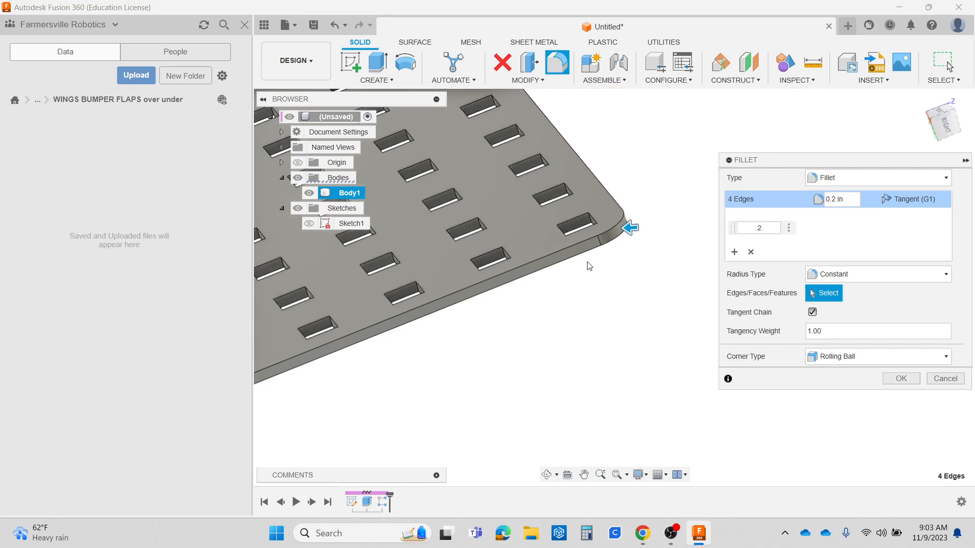
{"action": "middle_click_drag", "start_coordinate": [513, 228], "coordinate": [565, 285], "text": "shift"}
{"action": "scroll", "coordinate": [540, 412], "scroll_direction": "up", "scroll_amount": 4}
{"action": "scroll", "coordinate": [483, 417], "scroll_direction": "up", "scroll_amount": 3}
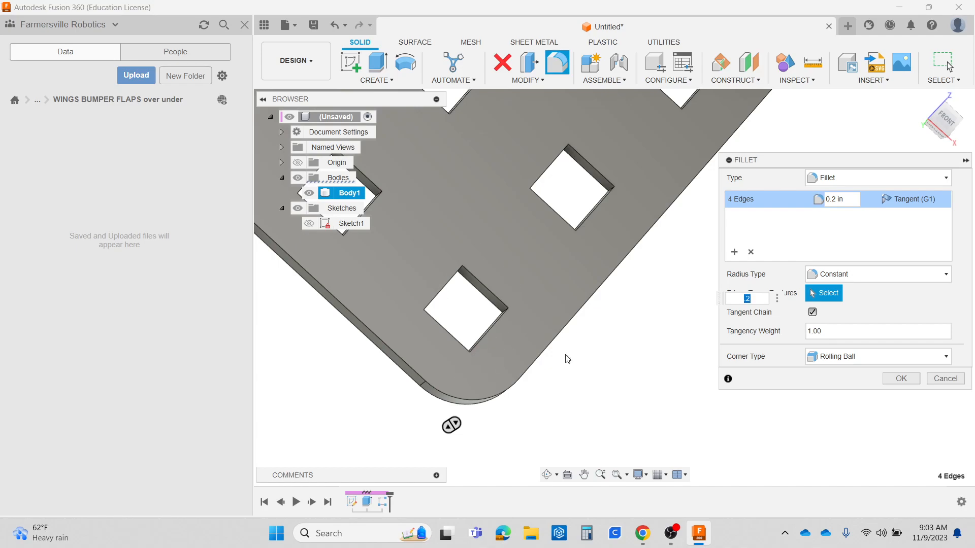
{"action": "left_click", "coordinate": [900, 379]}
View the whole plate squarely from the front and compare its rounded outline with the base sketch
{"action": "scroll", "coordinate": [817, 403], "scroll_direction": "down", "scroll_amount": 3}
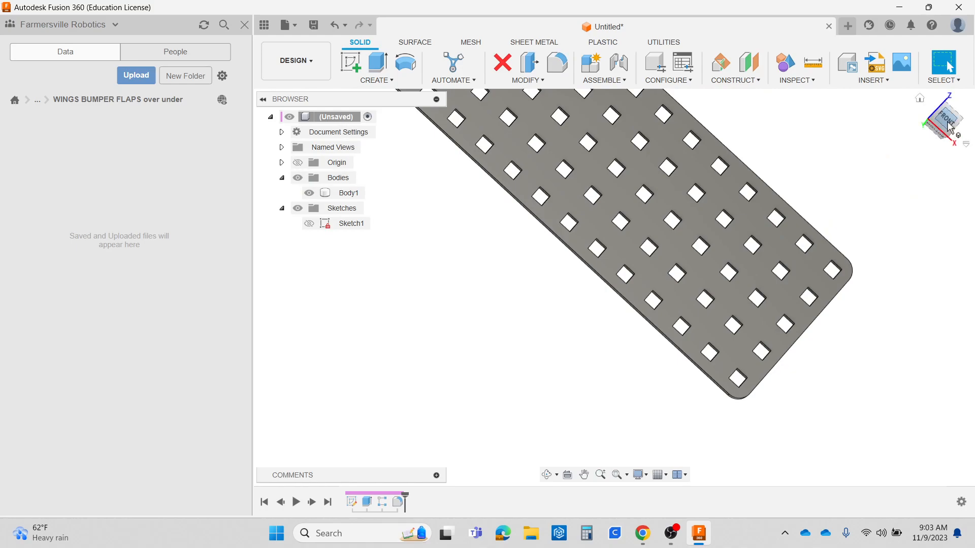
{"action": "left_click", "coordinate": [943, 121]}
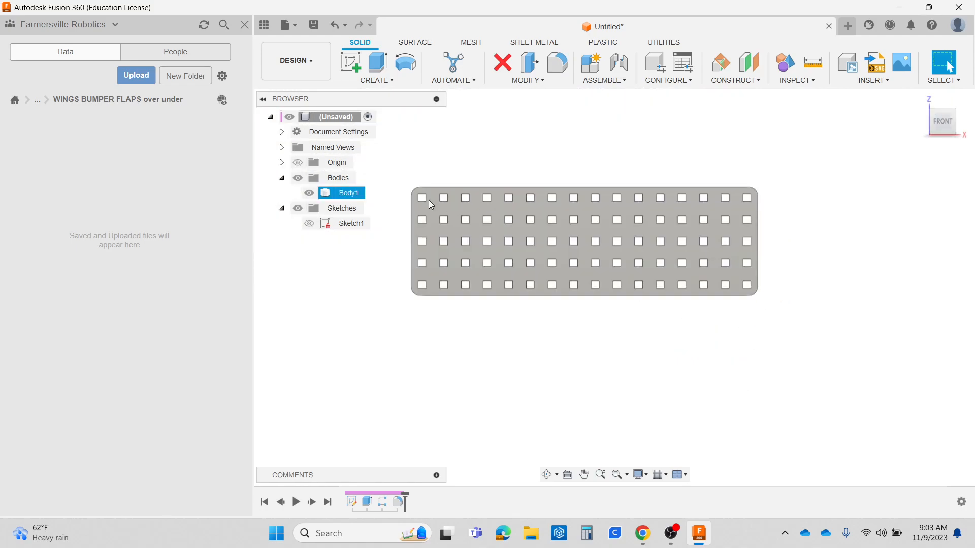
{"action": "scroll", "coordinate": [434, 200], "scroll_direction": "up", "scroll_amount": 2}
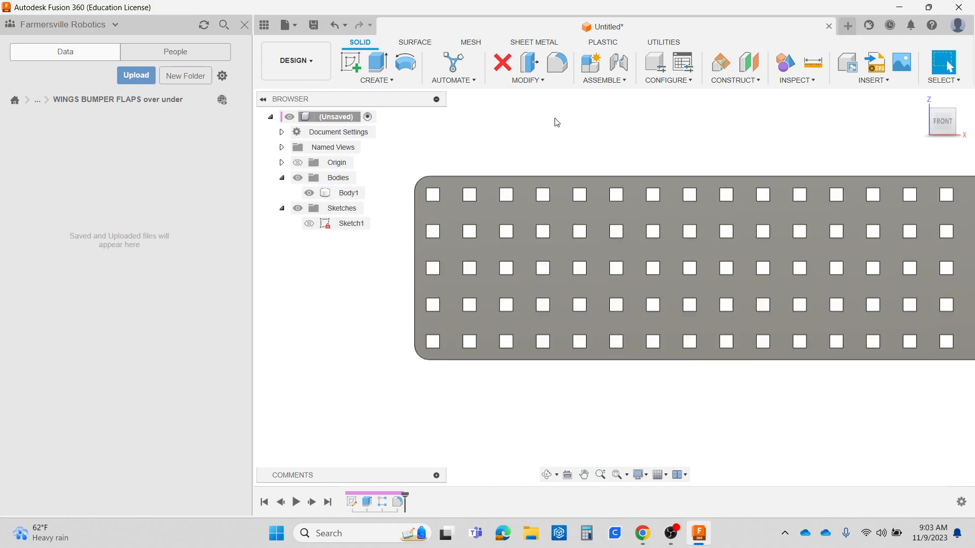
{"action": "left_click", "coordinate": [310, 224]}
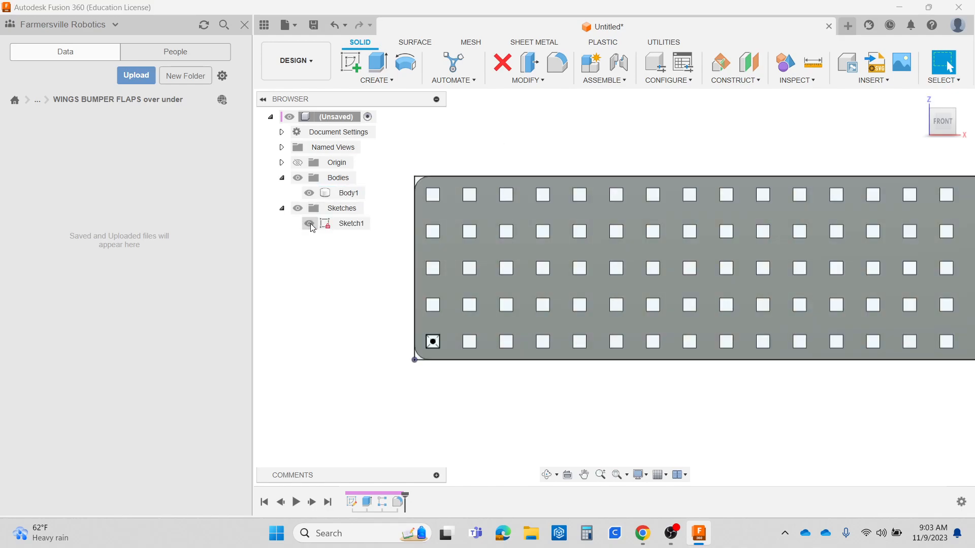
{"action": "left_click", "coordinate": [309, 224]}
{"action": "key", "text": "F6"}
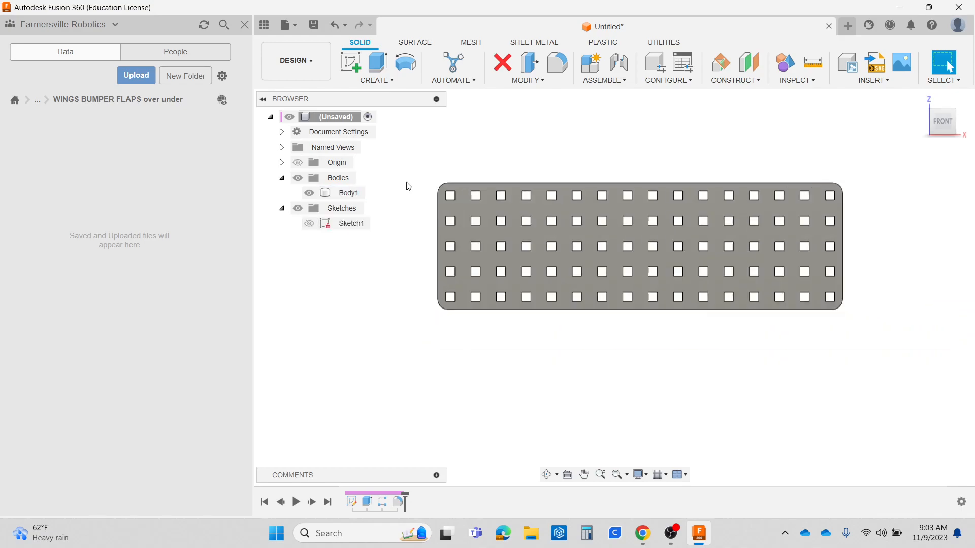
Start a new sketch on the plate's large perforated front face and hide the project file browser
{"action": "left_click", "coordinate": [358, 62]}
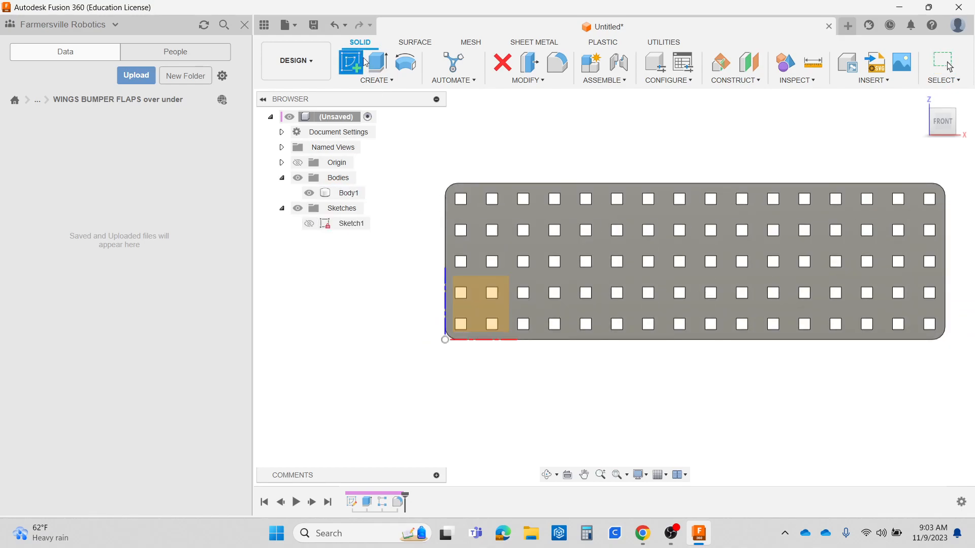
{"action": "left_click", "coordinate": [488, 205]}
{"action": "middle_click_drag", "start_coordinate": [566, 401], "coordinate": [558, 327], "text": "shift"}
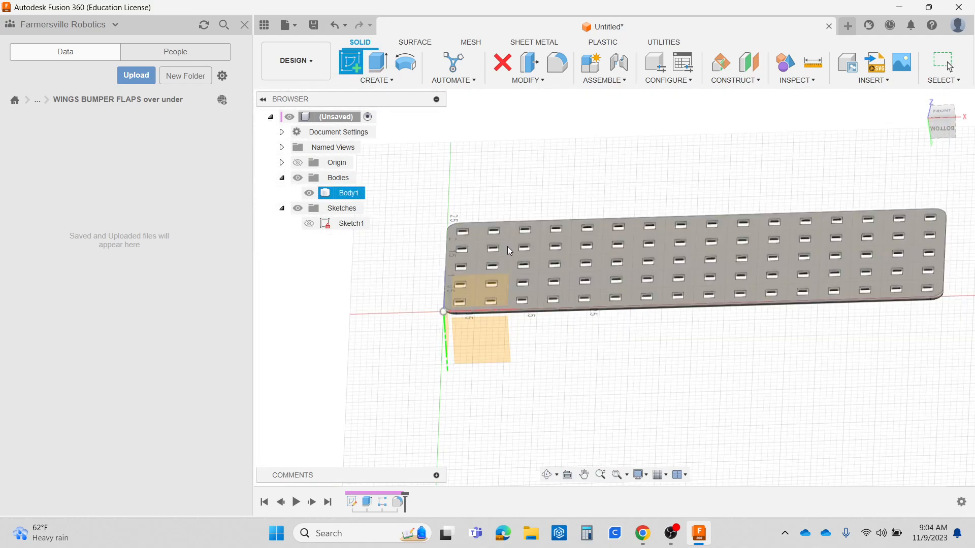
{"action": "left_click", "coordinate": [507, 246]}
{"action": "middle_click_drag", "start_coordinate": [688, 367], "coordinate": [521, 428]}
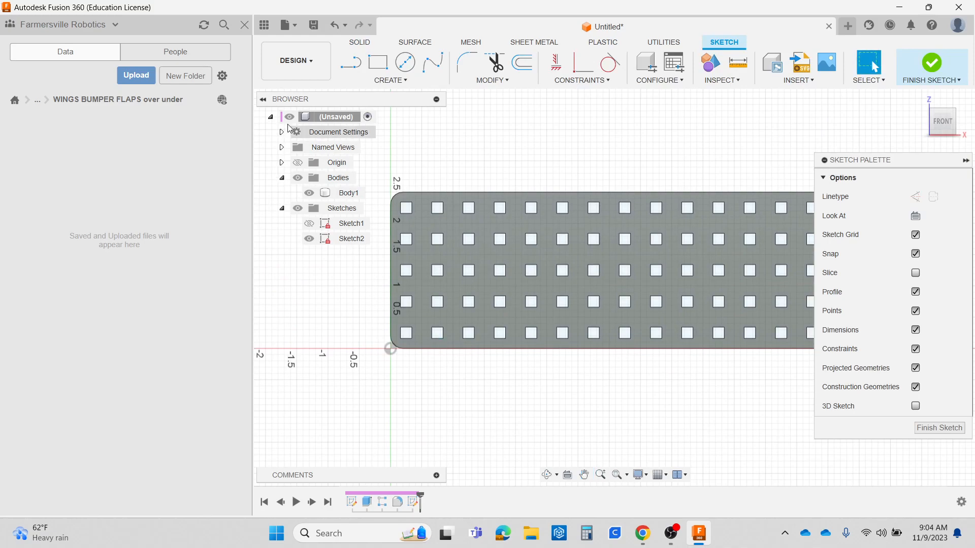
{"action": "left_click", "coordinate": [244, 24]}
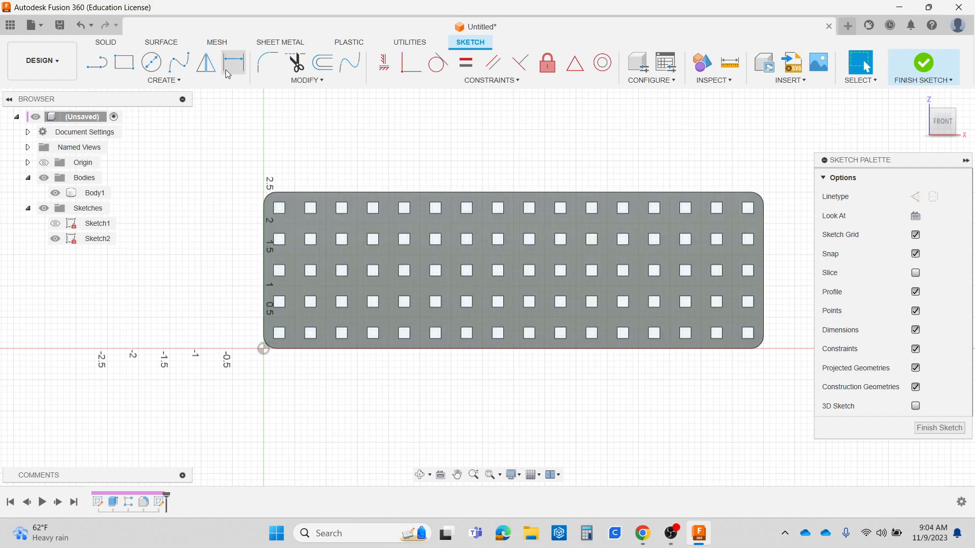
Project the plate's entire perforated face, including outline and holes, into the new sketch with Projection Link enabled
{"action": "left_click", "coordinate": [163, 80]}
{"action": "mouse_move", "coordinate": [151, 277]}
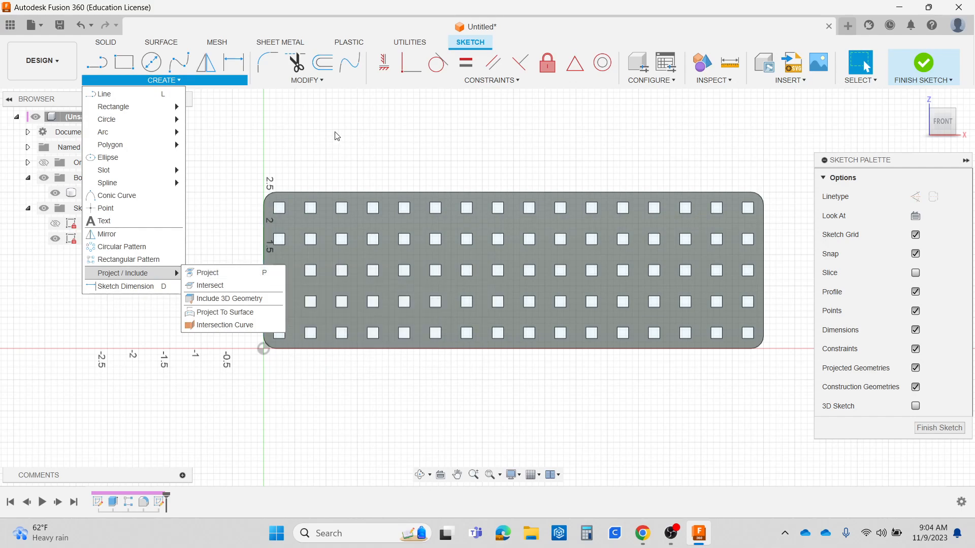
{"action": "left_click", "coordinate": [235, 275]}
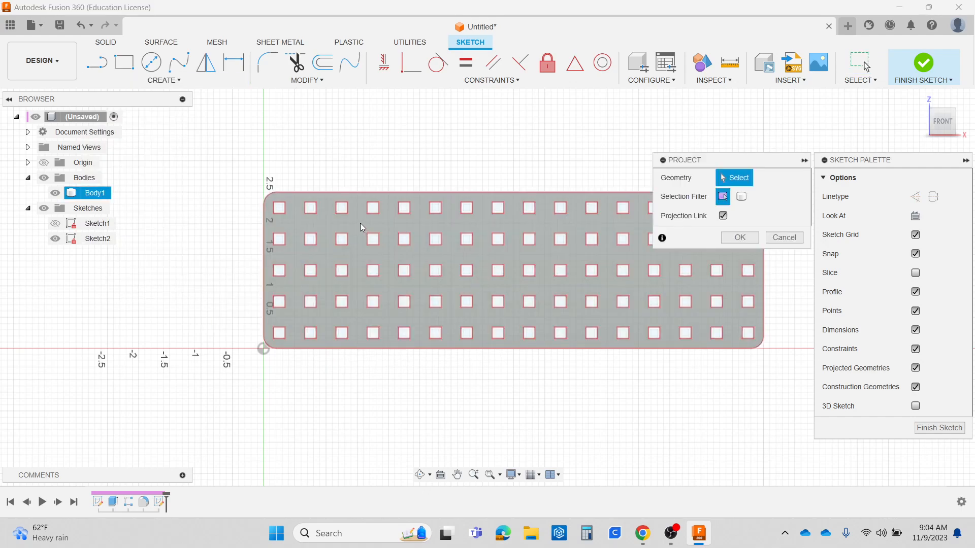
{"action": "left_click", "coordinate": [362, 227]}
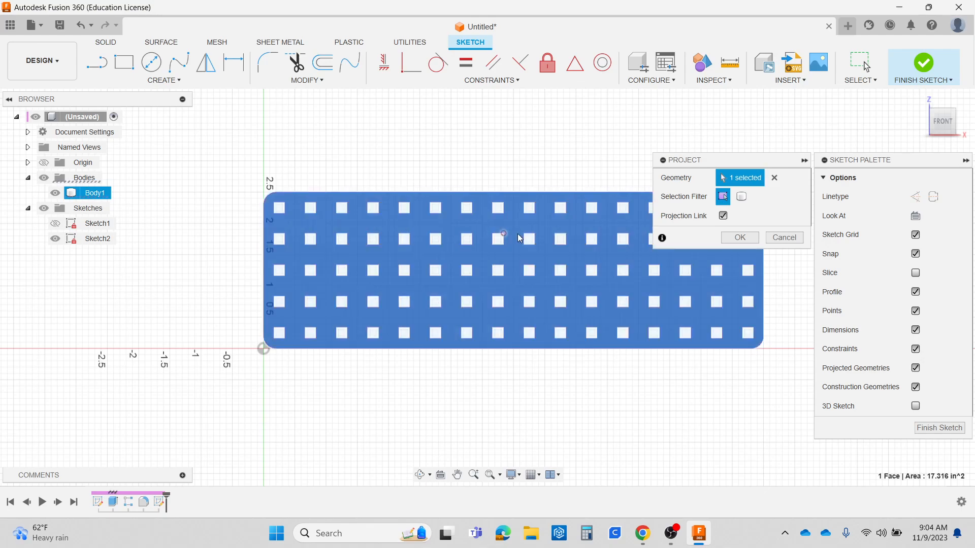
{"action": "left_click", "coordinate": [740, 237]}
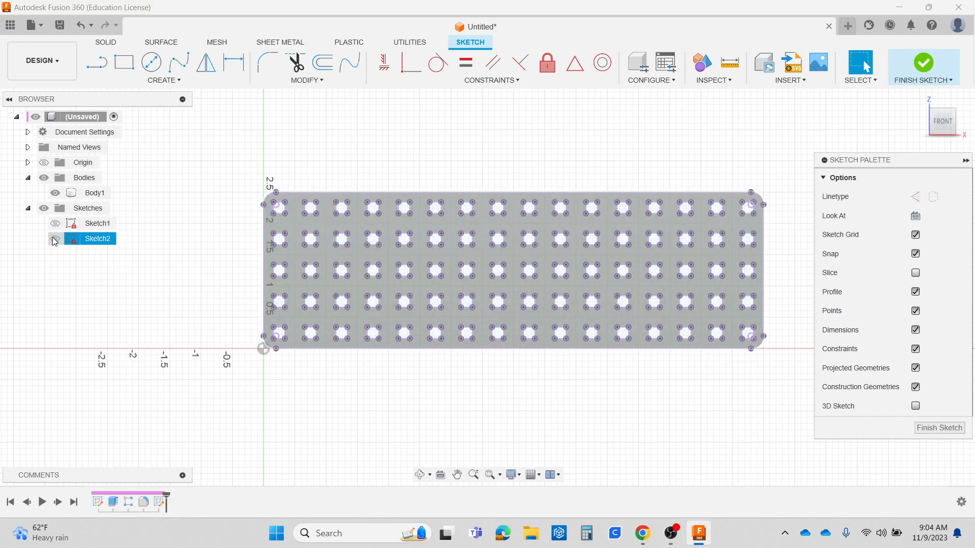
Rename the sketch holding the projected plate face as "WING dxf"
{"action": "scroll", "coordinate": [347, 295], "scroll_direction": "up", "scroll_amount": 4}
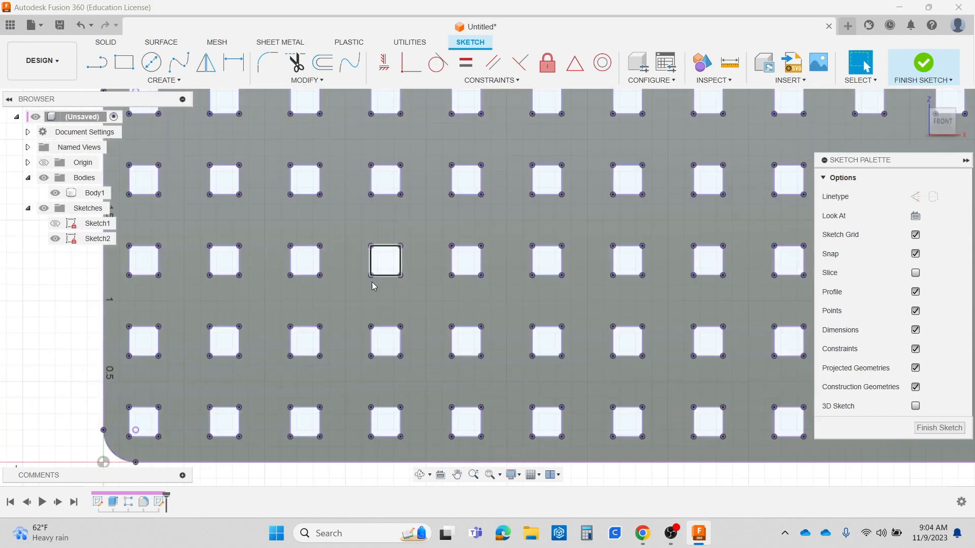
{"action": "scroll", "coordinate": [257, 332], "scroll_direction": "down", "scroll_amount": 2}
{"action": "scroll", "coordinate": [242, 295], "scroll_direction": "down", "scroll_amount": 3}
{"action": "middle_click_drag", "start_coordinate": [242, 296], "coordinate": [264, 284], "text": "shift"}
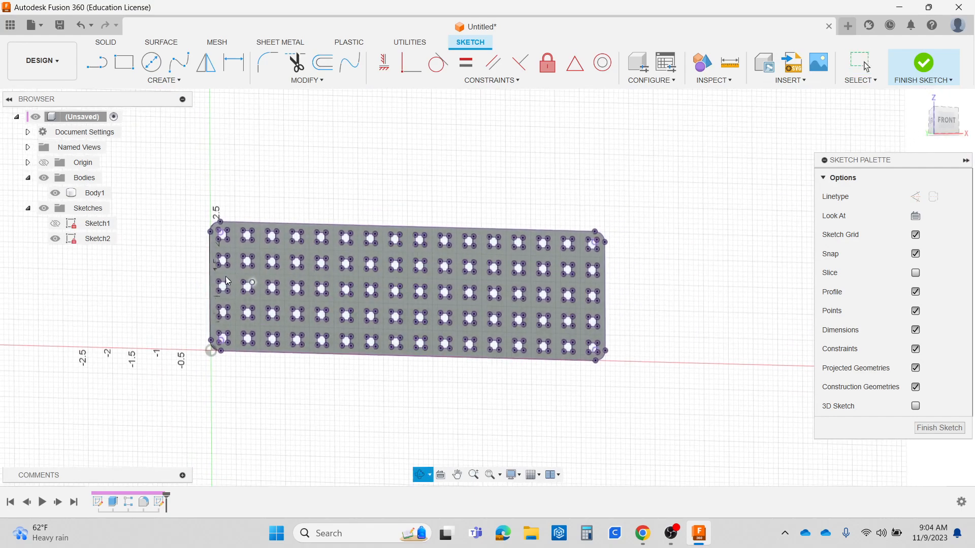
{"action": "left_click", "coordinate": [96, 239]}
{"action": "double_click", "coordinate": [103, 239]}
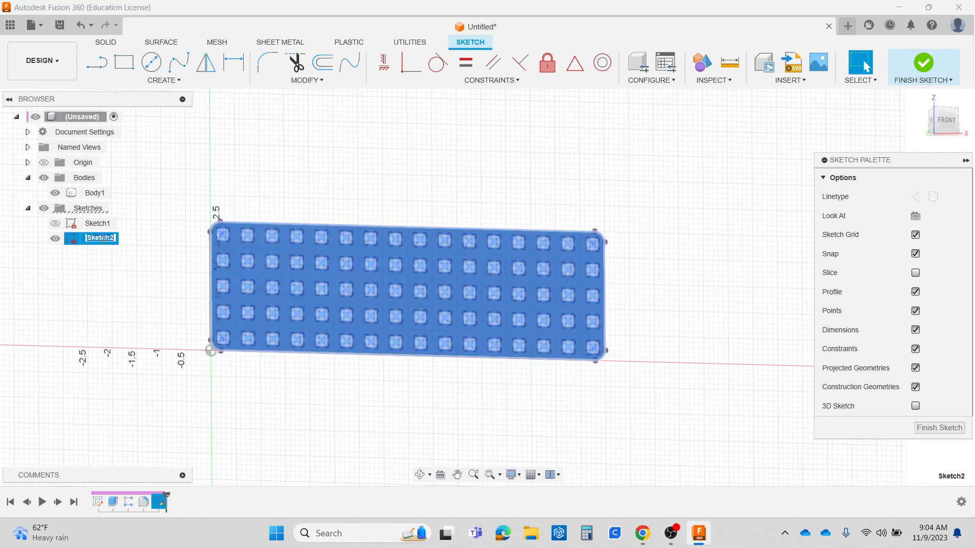
{"action": "type", "text": "WING dxf"}
{"action": "key", "text": "Return"}
Export the WING dxf sketch as a DXF file named "WING protoplate over under" to the computer's Downloads folder
{"action": "right_click", "coordinate": [103, 240]}
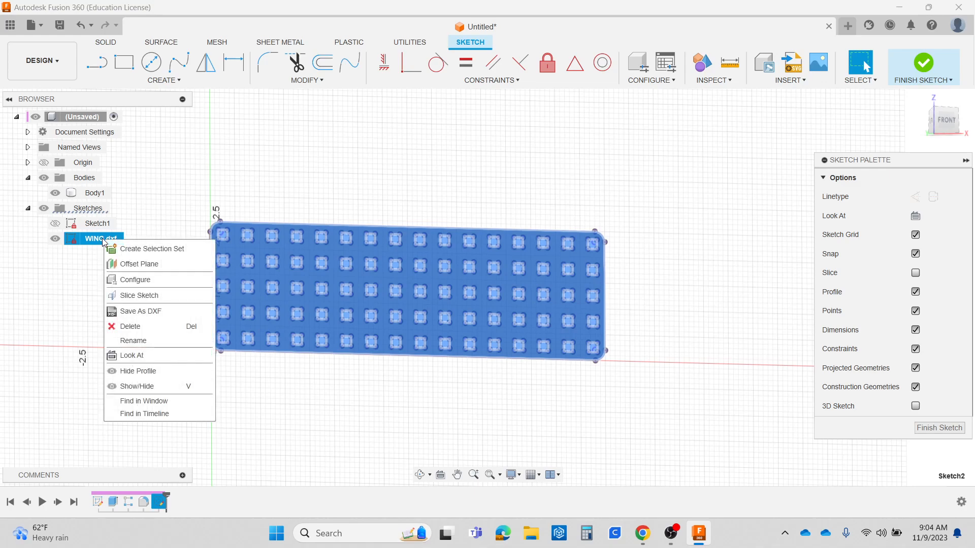
{"action": "left_click", "coordinate": [137, 314]}
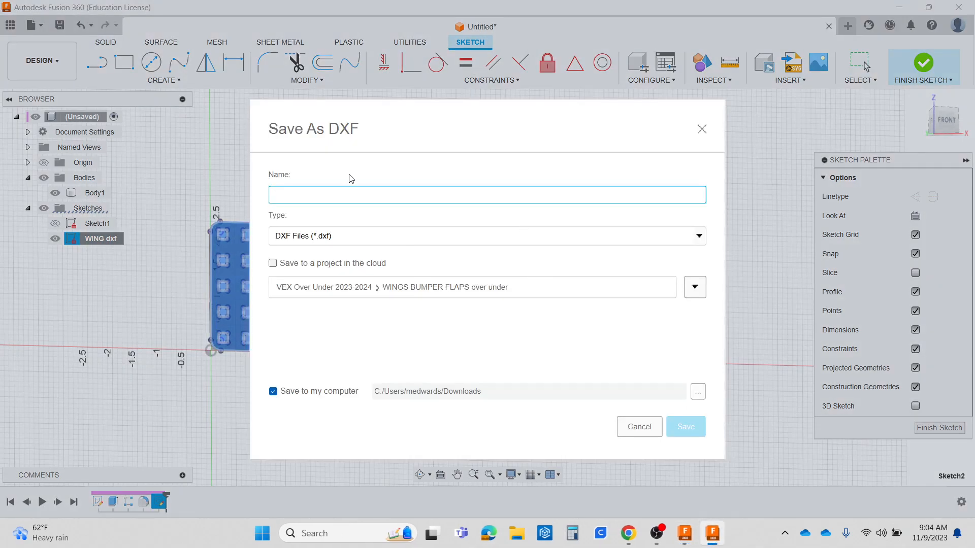
{"action": "type", "text": "WING protoplate over under"}
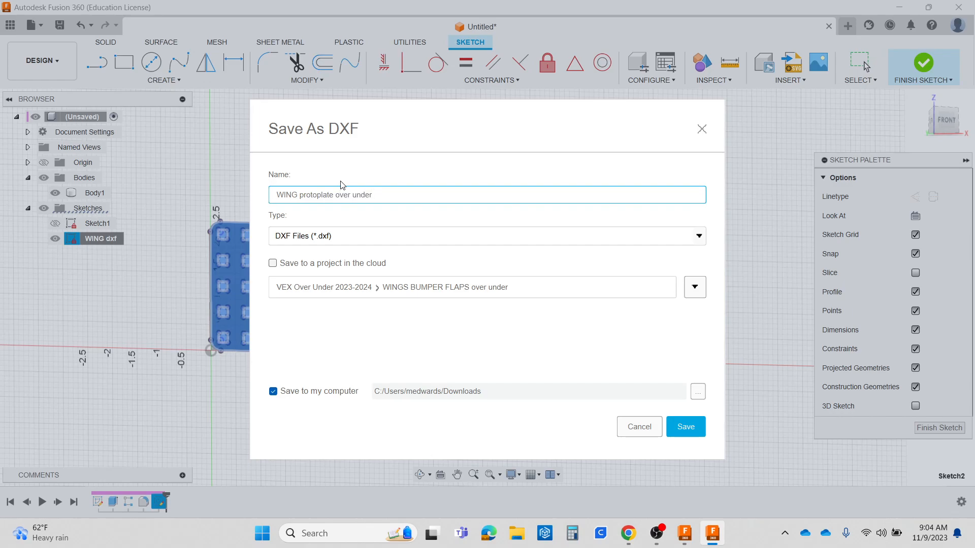
{"action": "key", "text": "Return"}
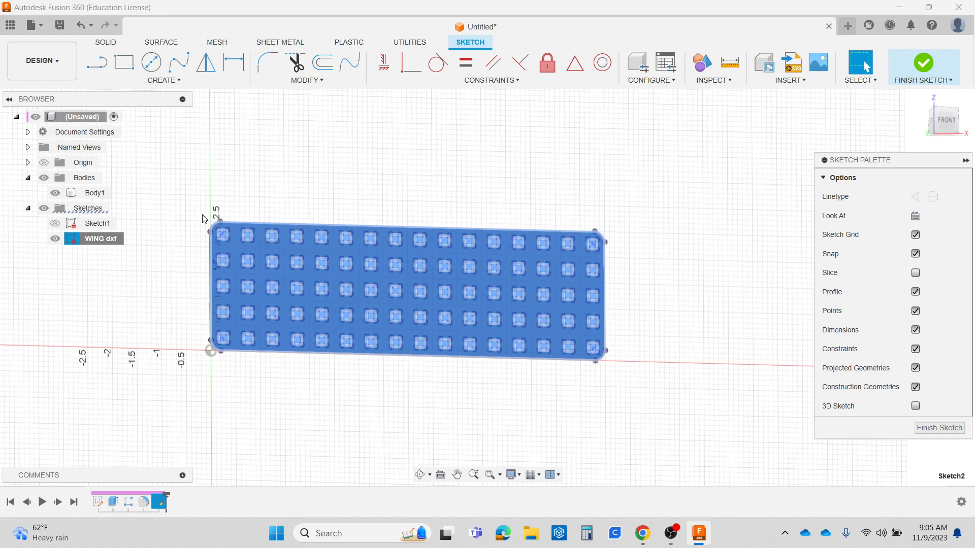
Save the design as "WINGbumperoutriggerplate" in the WINGS BUMPER FLAPS over under folder and finish the sketch
{"action": "left_click", "coordinate": [945, 120]}
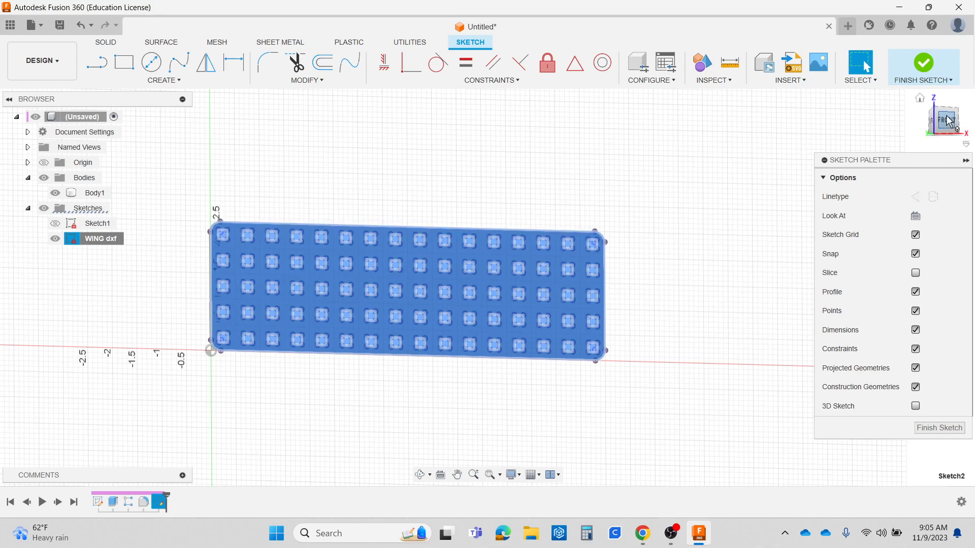
{"action": "left_click", "coordinate": [278, 285]}
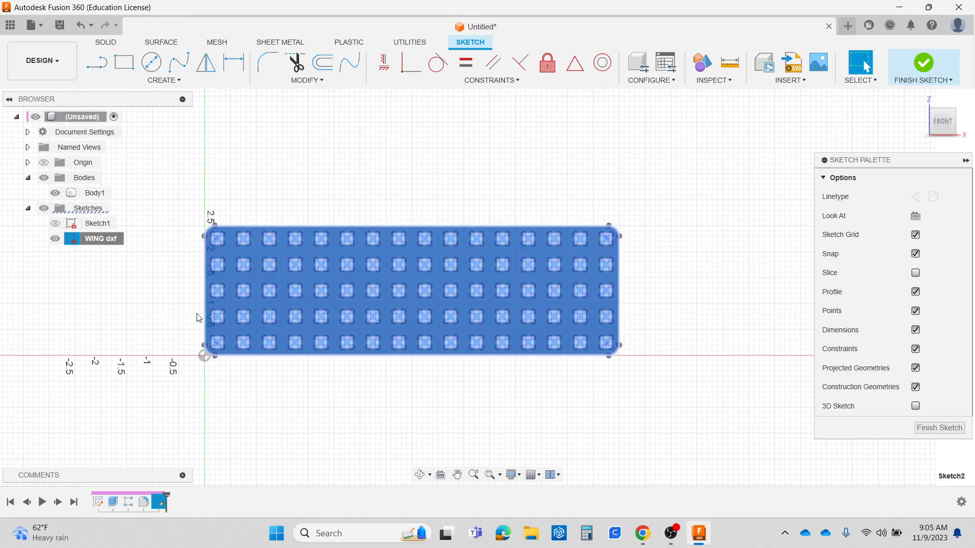
{"action": "scroll", "coordinate": [168, 285], "scroll_direction": "up", "scroll_amount": 2}
{"action": "left_click", "coordinate": [60, 25]}
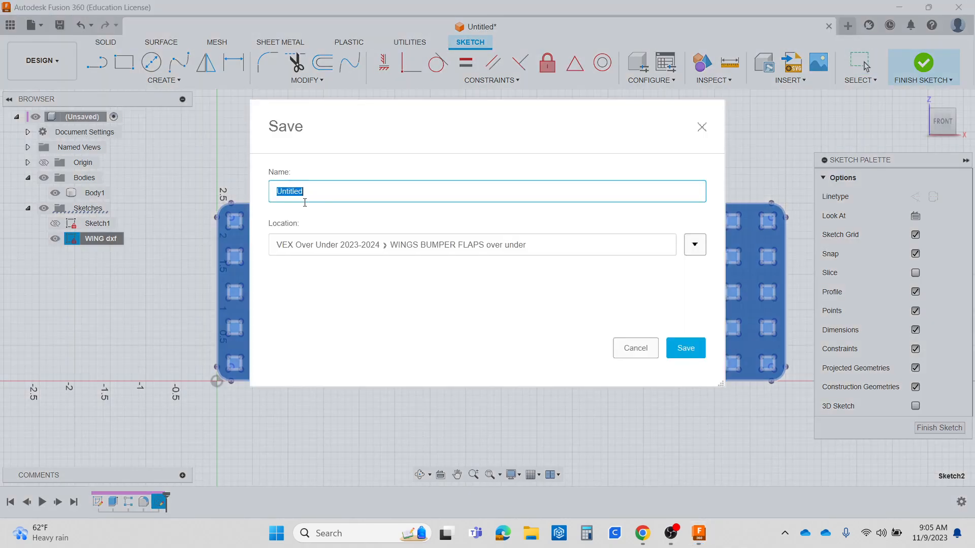
{"action": "type", "text": "WINGbumperoutrigger"}
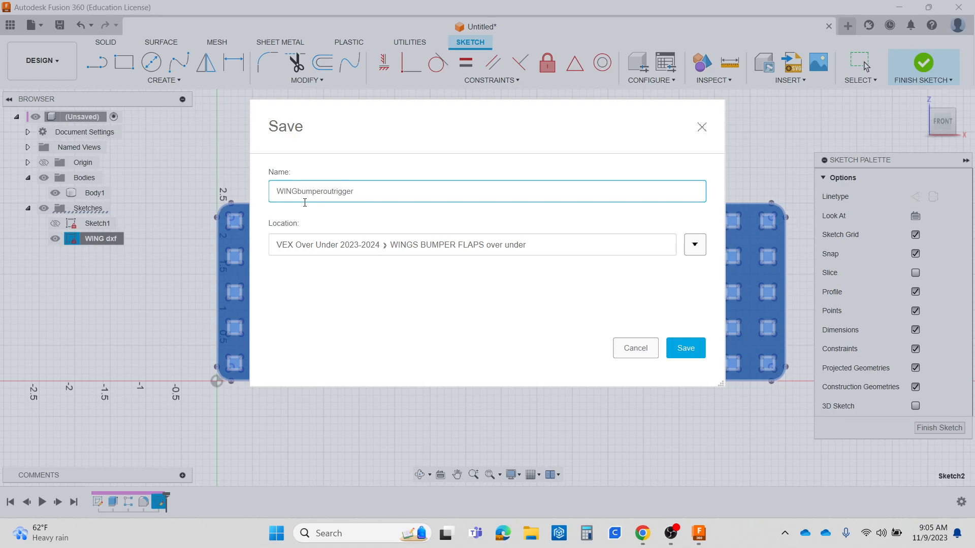
{"action": "key", "text": "Return"}
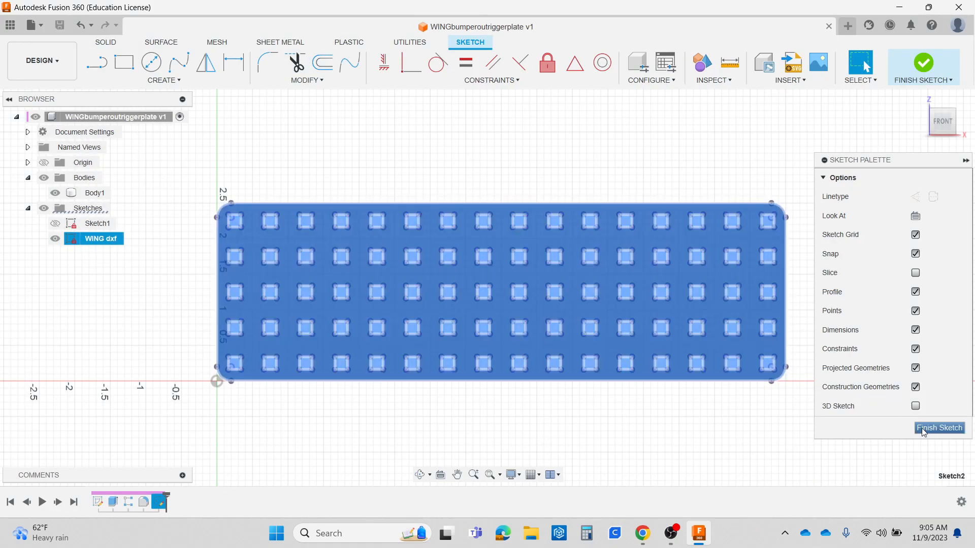
{"action": "left_click", "coordinate": [934, 429]}
Examine the plate's thickness, square holes and rounded corners from the side, in isometric view and from the front
{"action": "middle_click_drag", "start_coordinate": [350, 144], "coordinate": [431, 149], "text": "shift"}
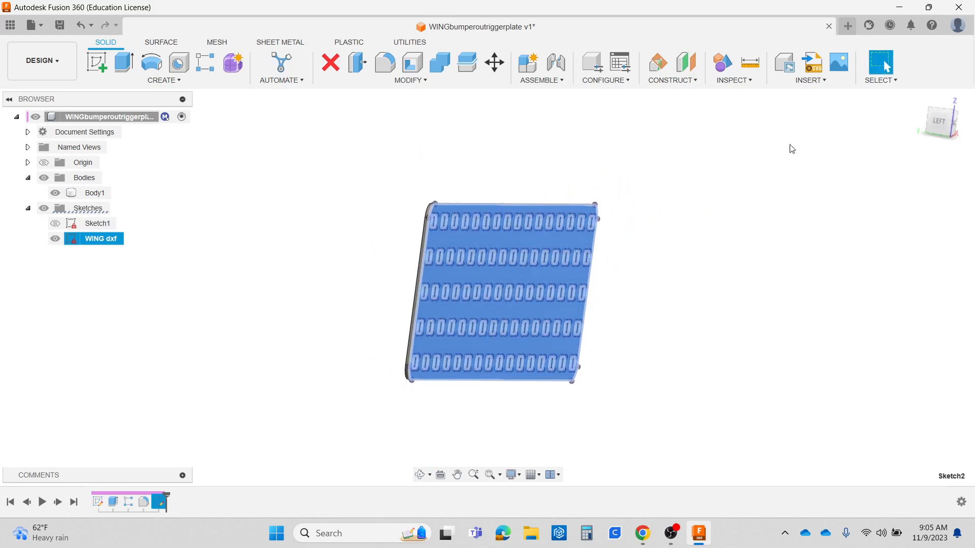
{"action": "left_click", "coordinate": [939, 121]}
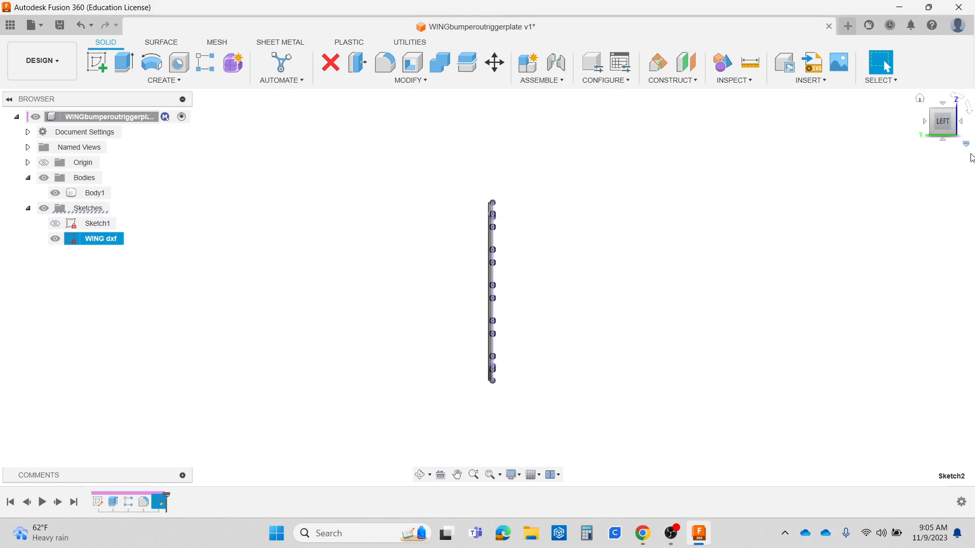
{"action": "left_click", "coordinate": [919, 98]}
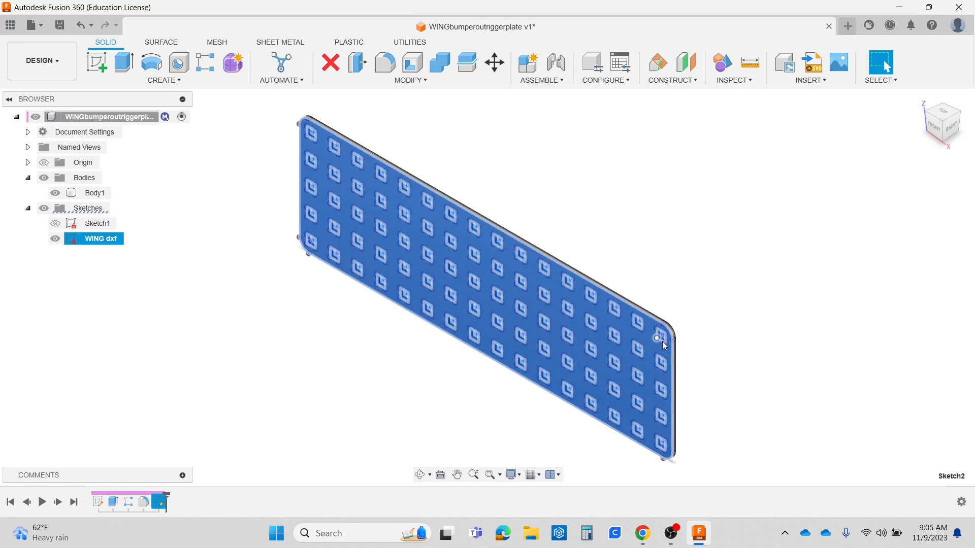
{"action": "scroll", "coordinate": [640, 350], "scroll_direction": "up", "scroll_amount": 2}
{"action": "scroll", "coordinate": [640, 350], "scroll_direction": "up", "scroll_amount": 2}
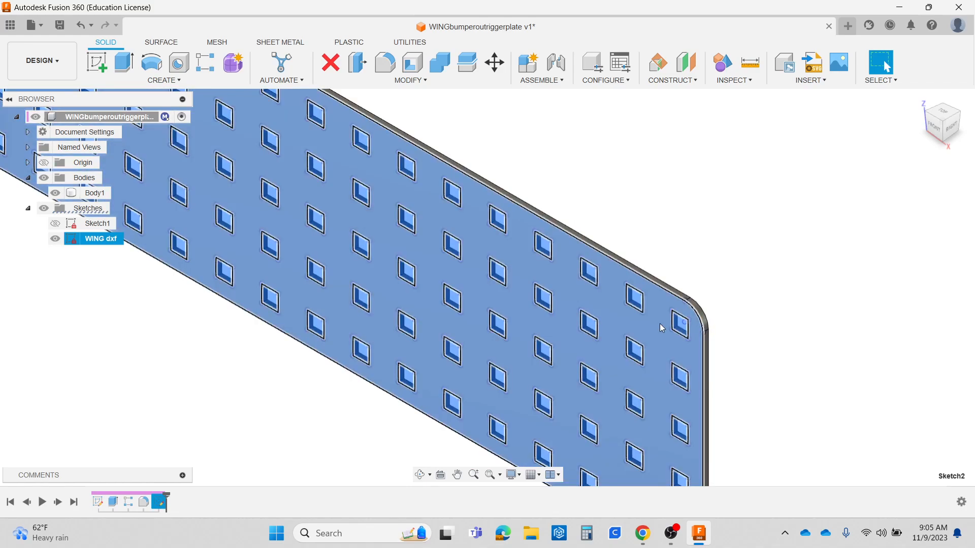
{"action": "scroll", "coordinate": [655, 316], "scroll_direction": "down", "scroll_amount": 4}
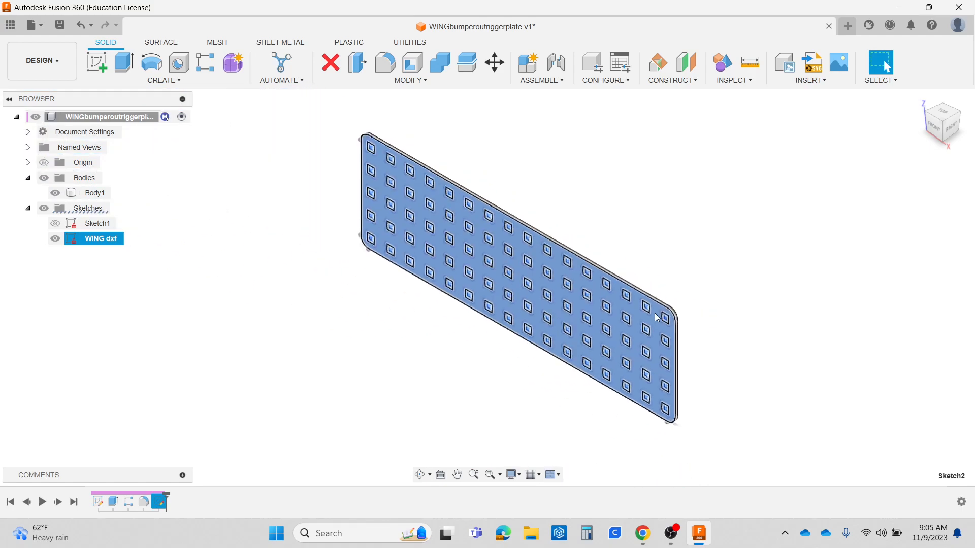
{"action": "middle_click_drag", "start_coordinate": [459, 370], "coordinate": [503, 334], "text": "shift"}
{"action": "left_click", "coordinate": [941, 129]}
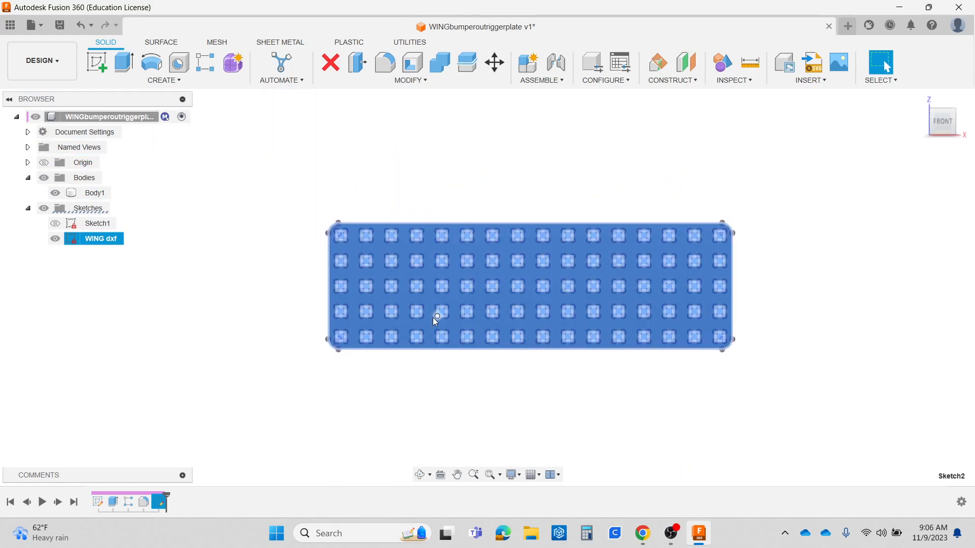